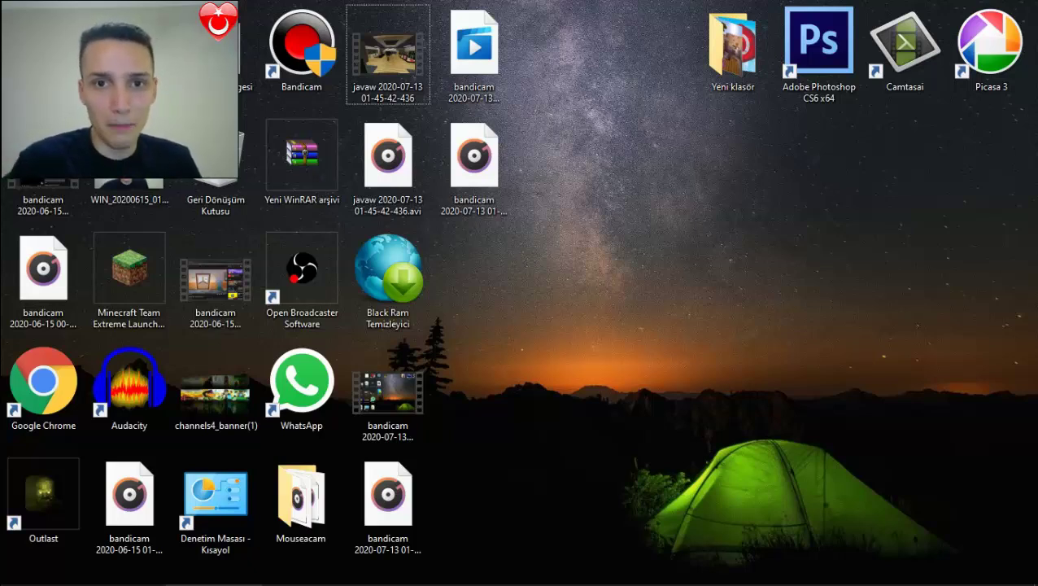
Open the Run dialog and move it to the middle of the desktop.
click(473, 163)
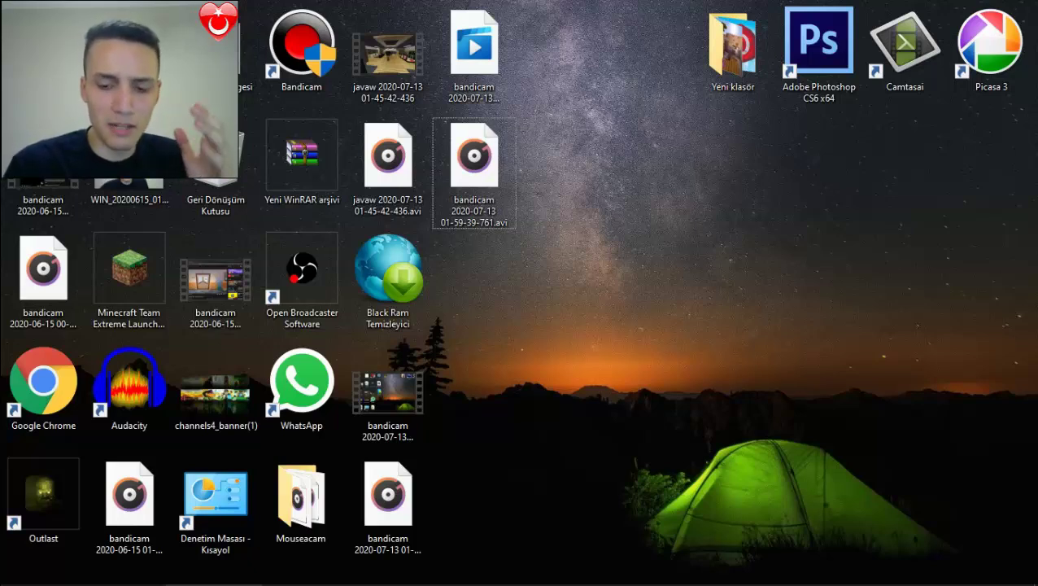
key(super+r)
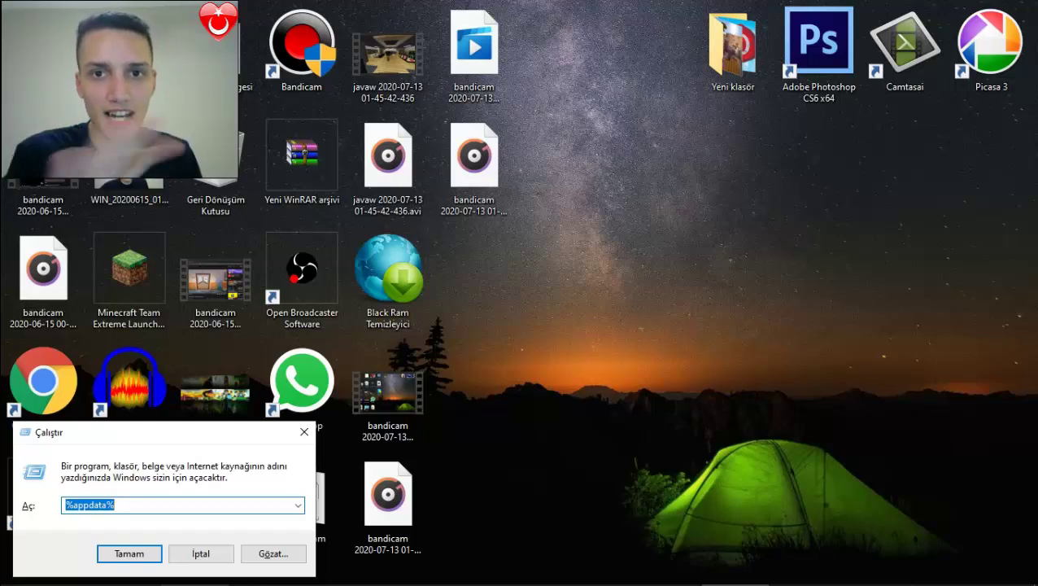
click(387, 279)
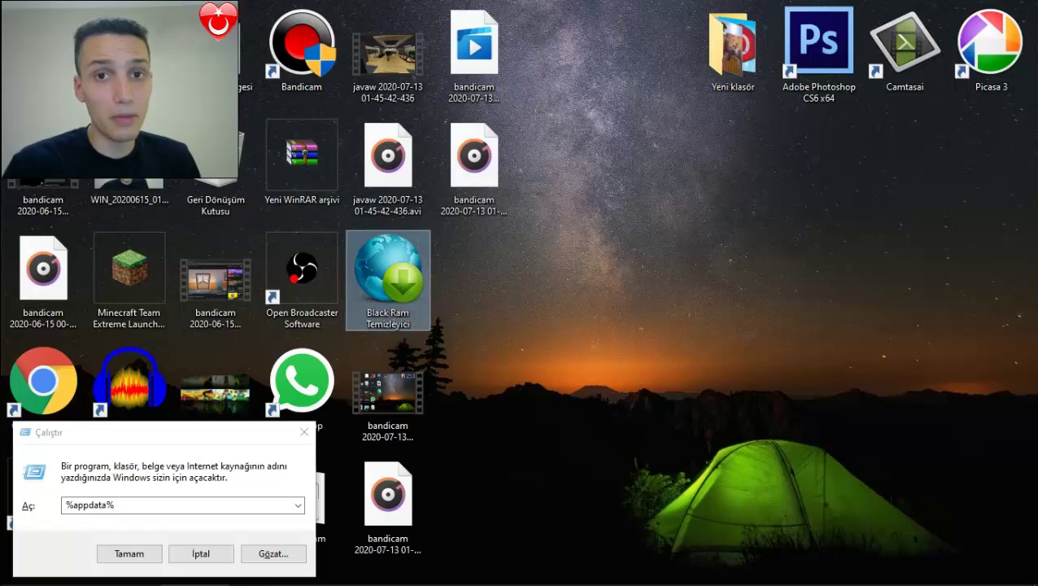
click(183, 504)
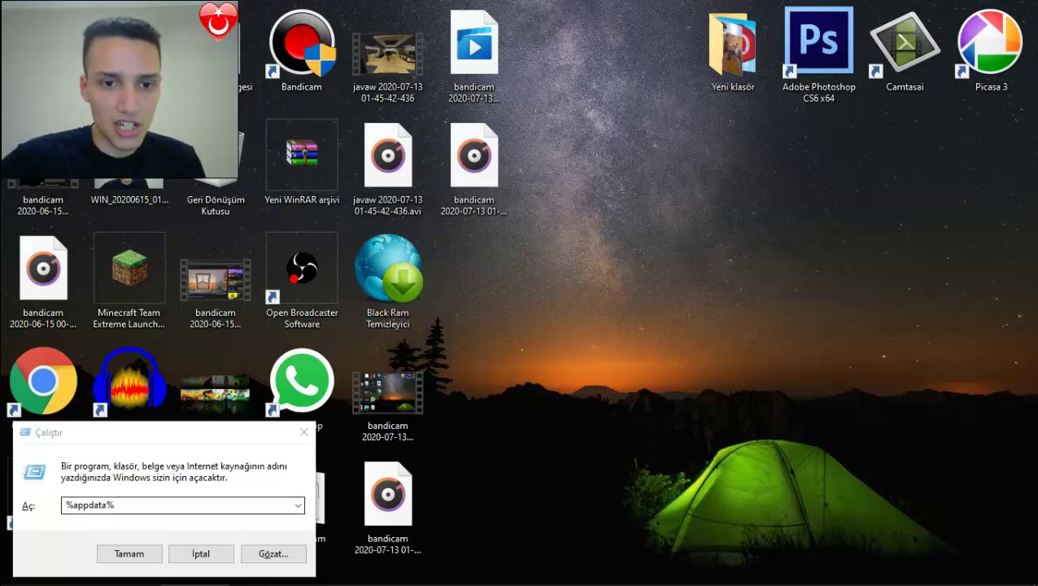
drag(114, 504, 106, 504)
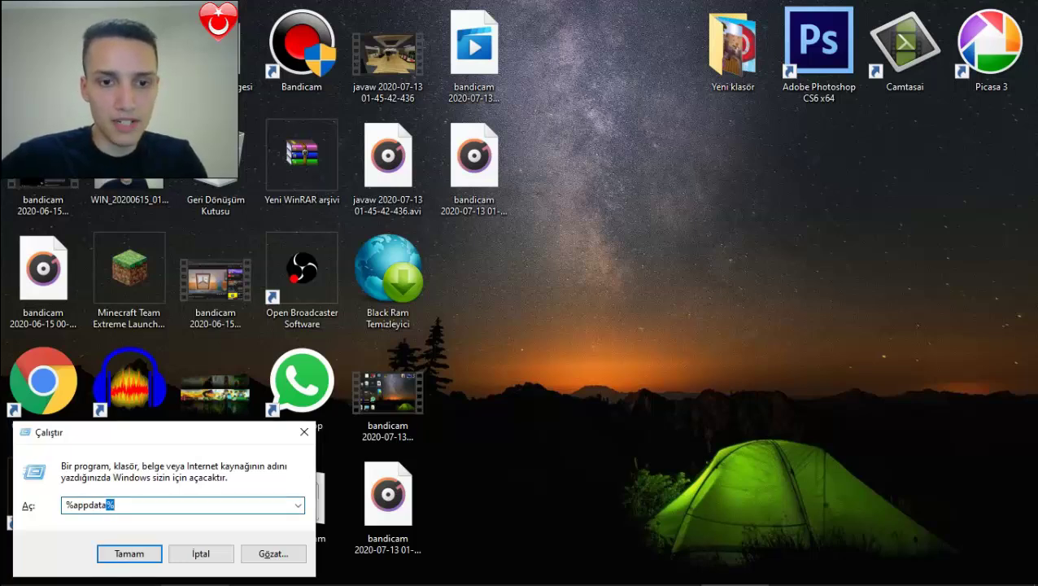
drag(171, 434, 433, 234)
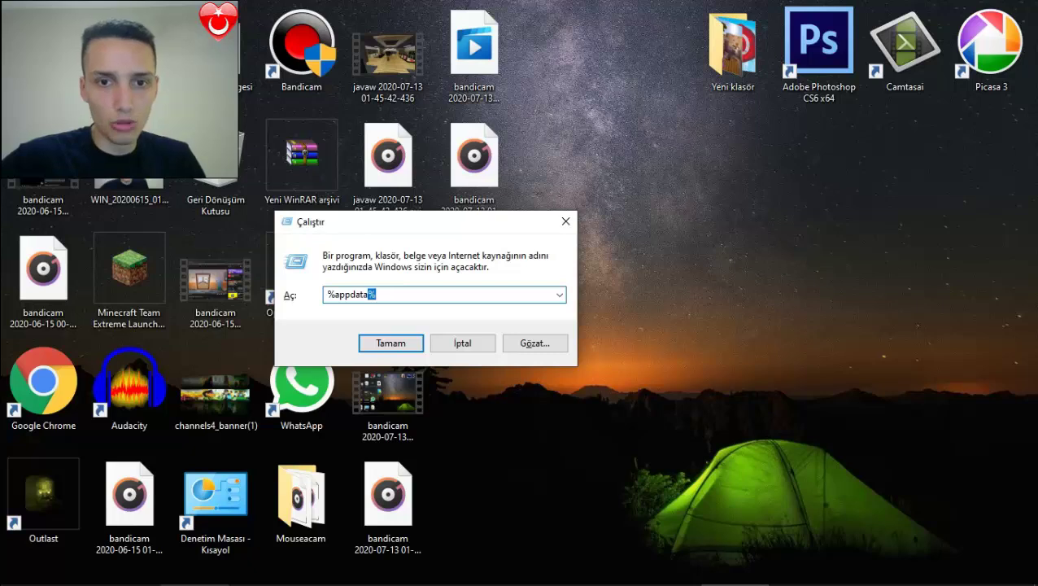
Run %temp% to open the AppData\Local\Temp folder and restore its window to a smaller size near the middle of the desktop.
key(BackSpace)
key(BackSpace)
key(BackSpace)
key(BackSpace)
key(BackSpace)
key(BackSpace)
key(BackSpace)
key(BackSpace)
key(BackSpace)
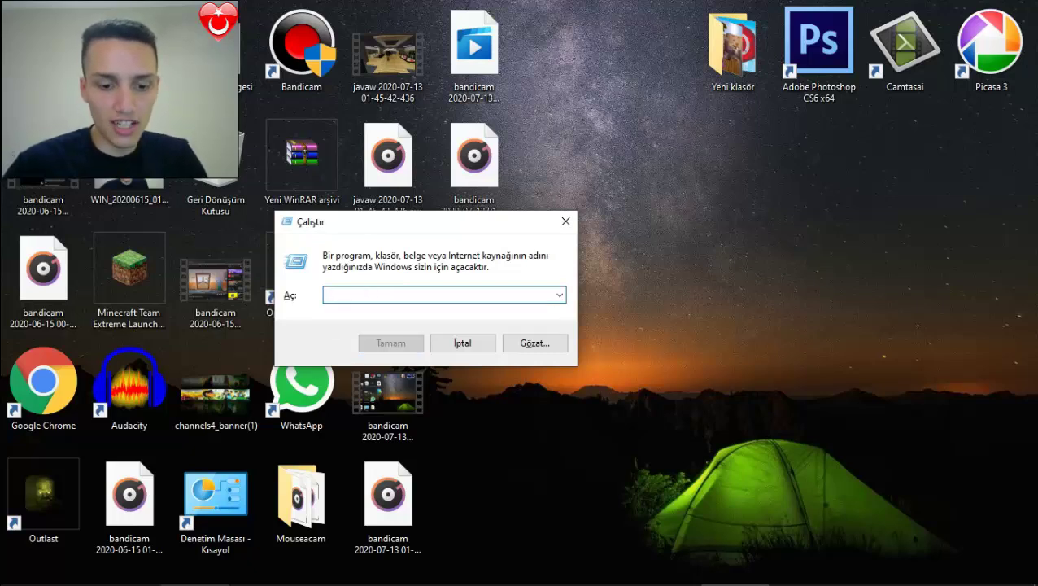
text(%te)
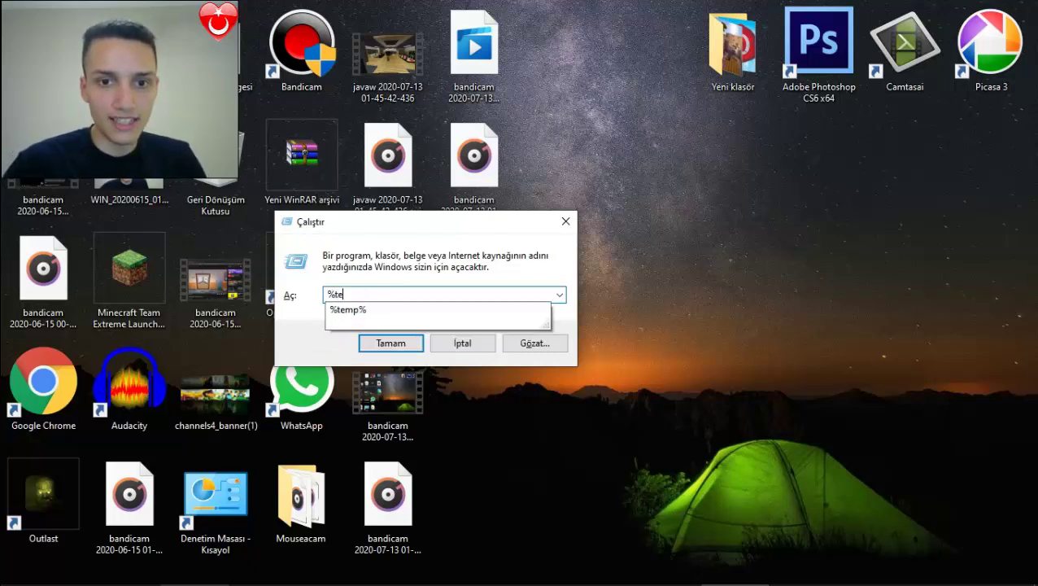
text(mp%)
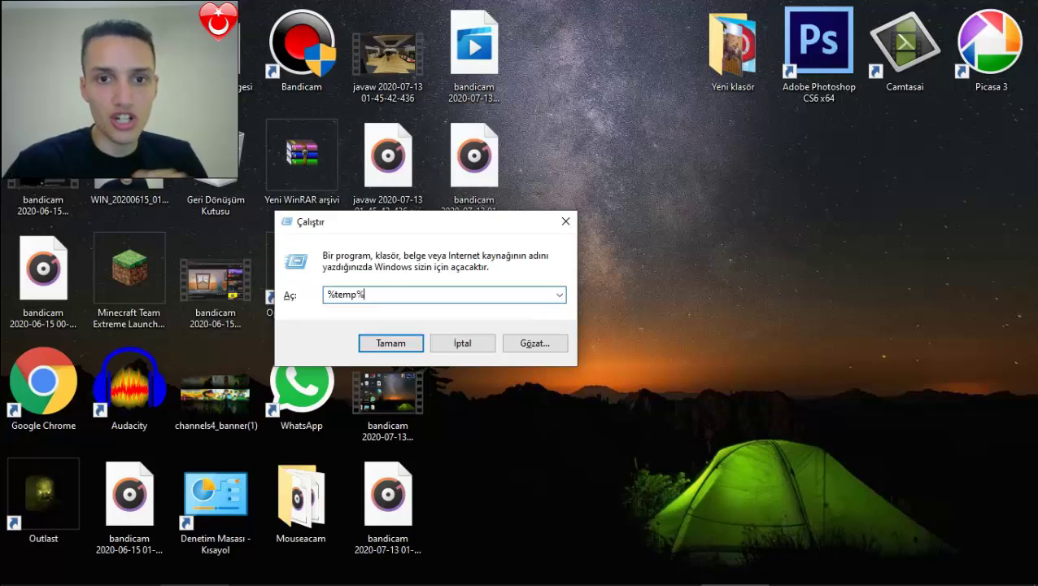
key(Return)
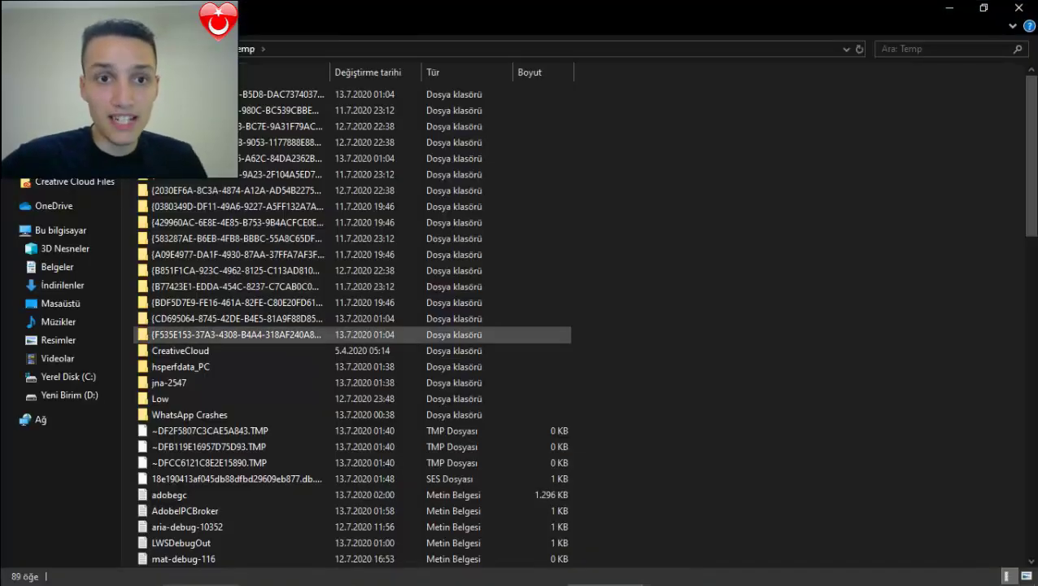
click(983, 8)
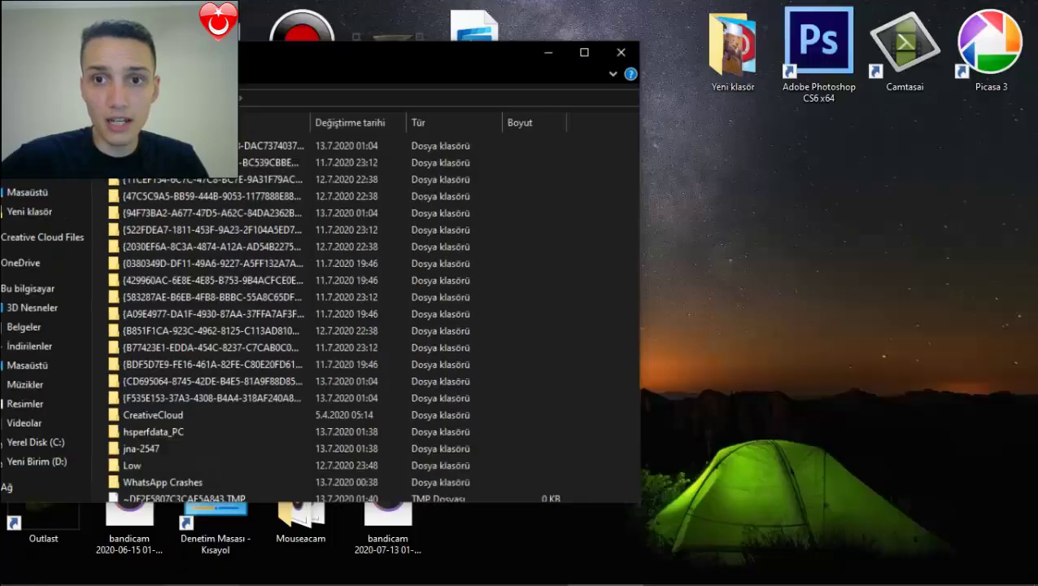
drag(471, 79, 634, 80)
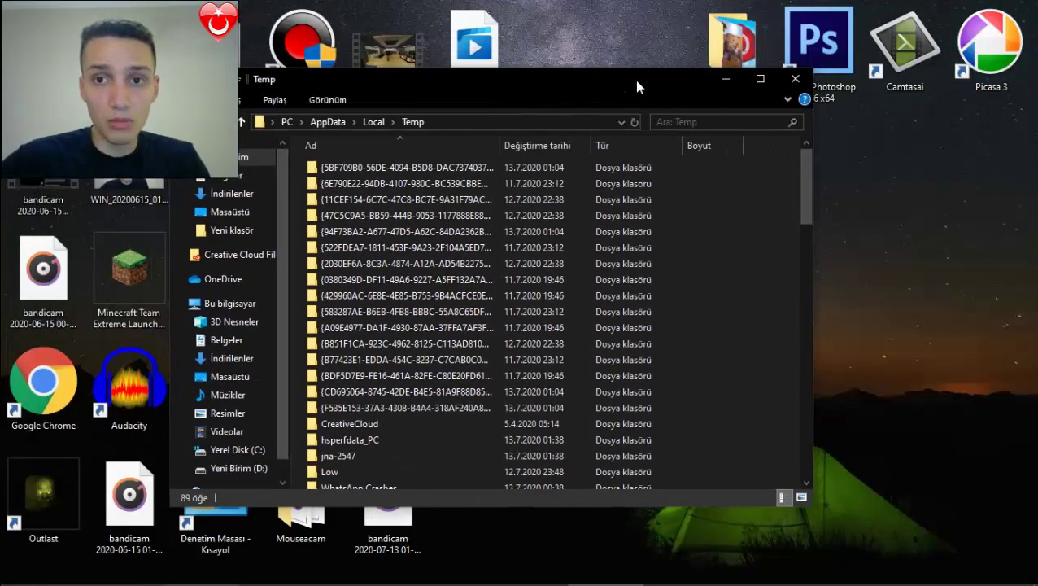
Delete all items in the user's Temp folder, skipping every item that is in use, and close the folder.
click(398, 264)
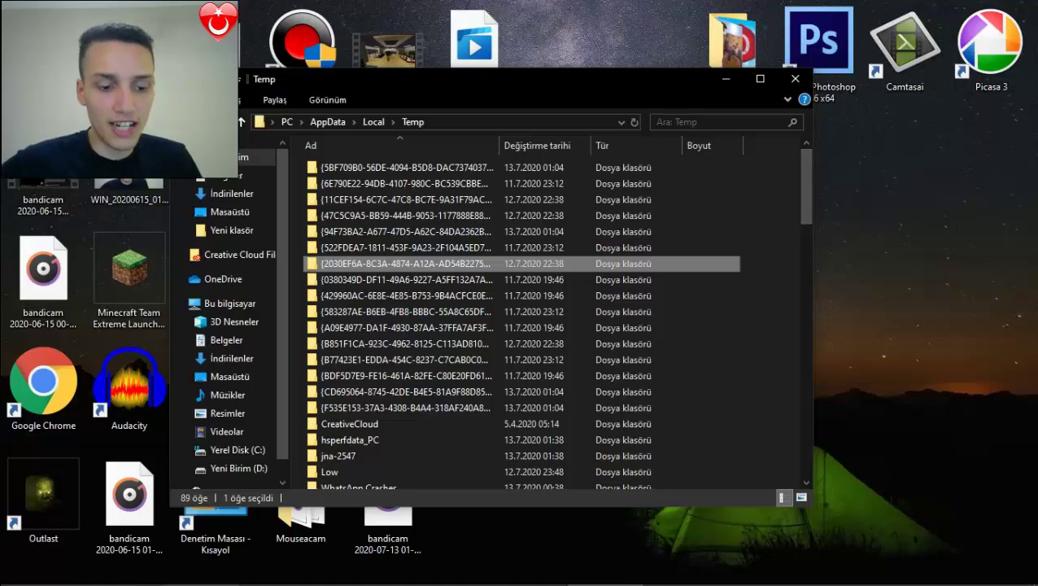
key(ctrl+a)
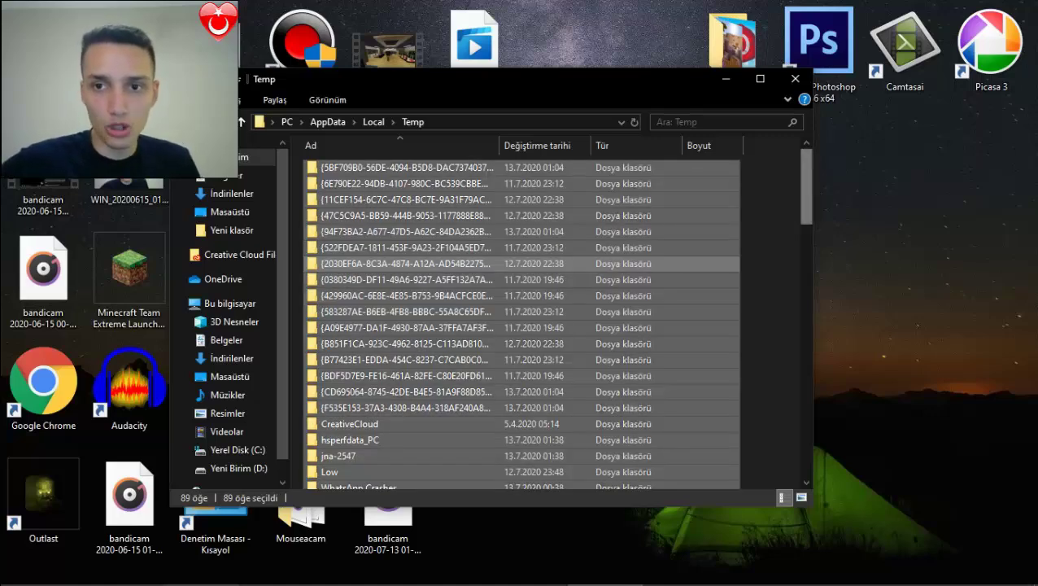
drag(805, 195, 805, 320)
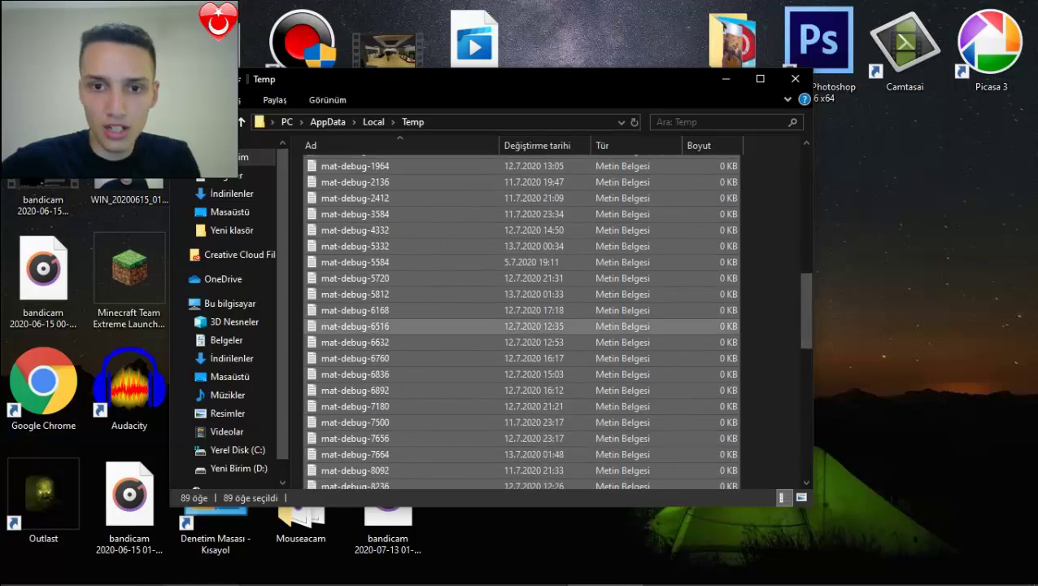
key(Delete)
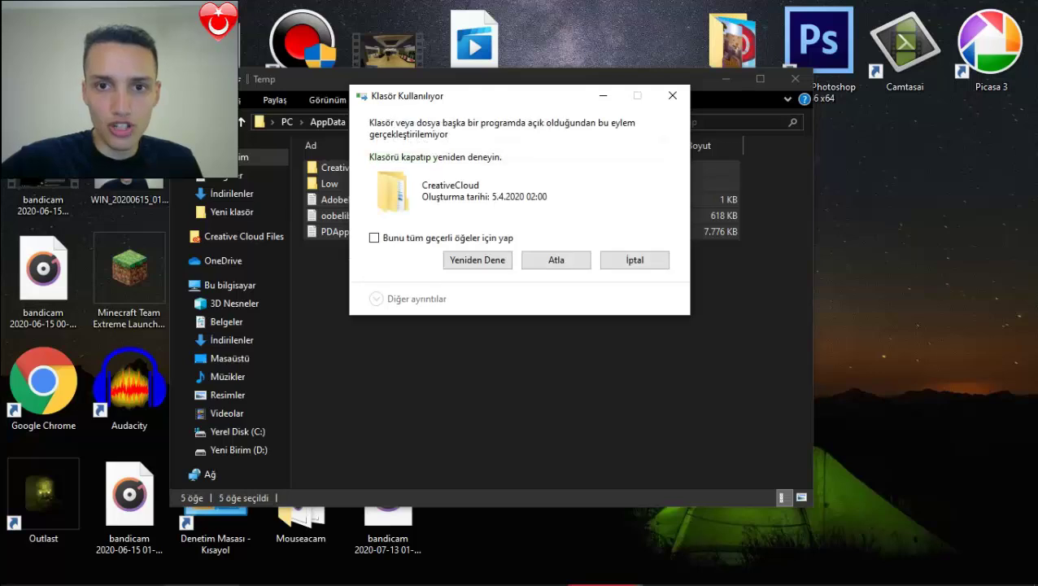
click(374, 238)
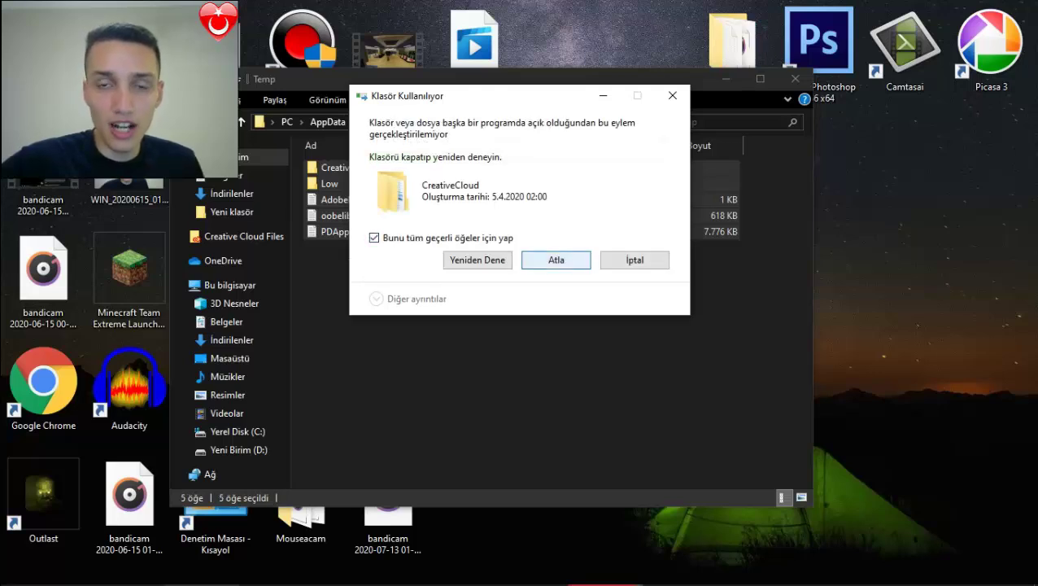
click(556, 259)
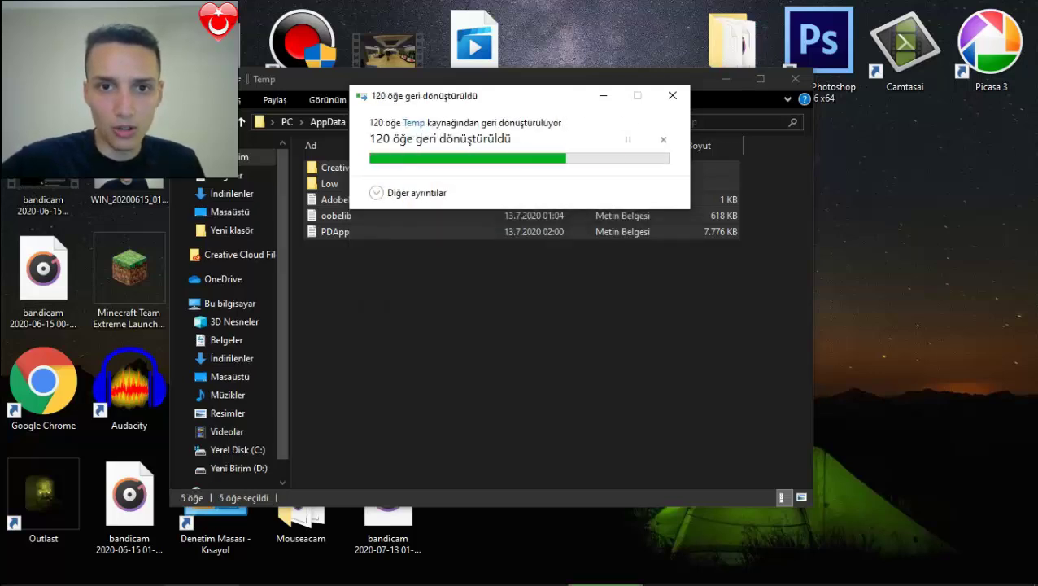
click(555, 260)
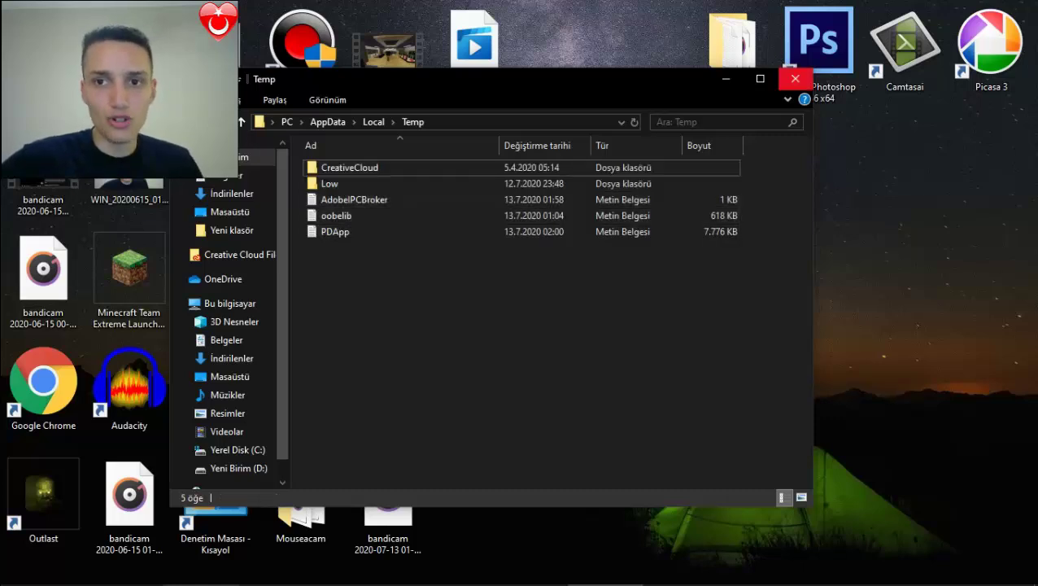
click(795, 78)
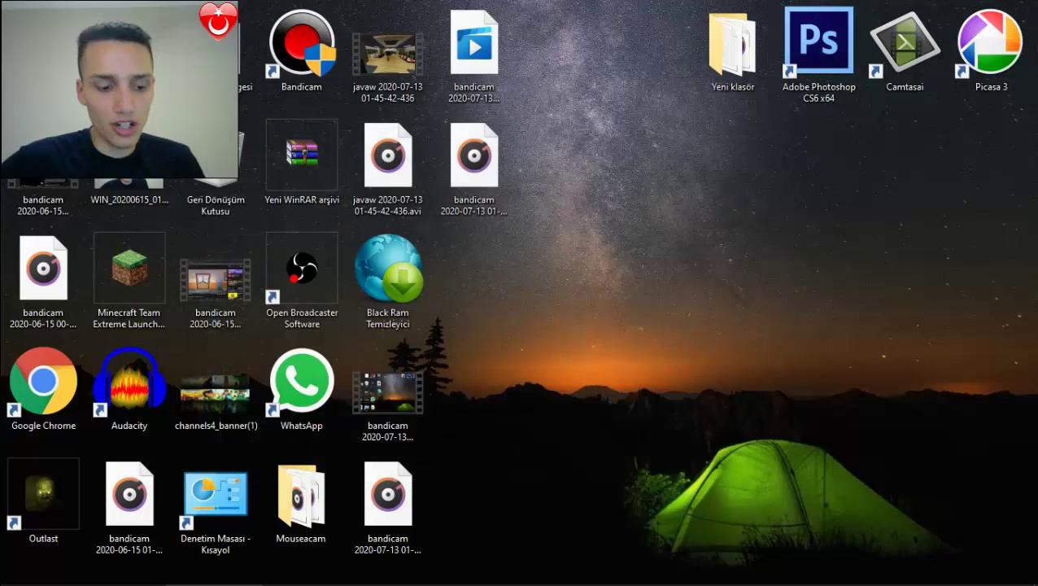
Open the C:\Windows\Temp folder through the Run dialog, look over its contents and close it.
key(super+r)
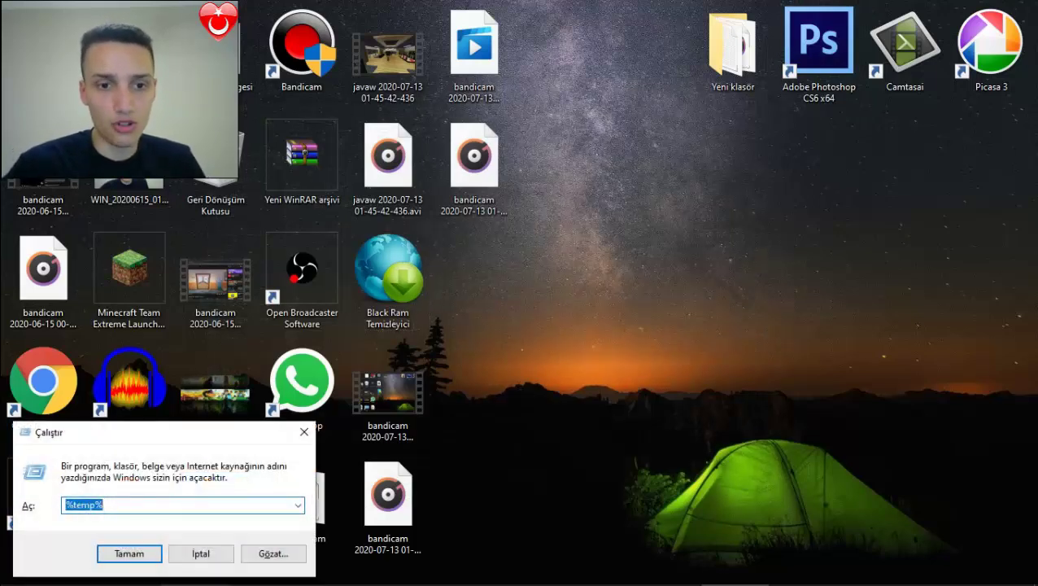
text(%temp%)
key(Return)
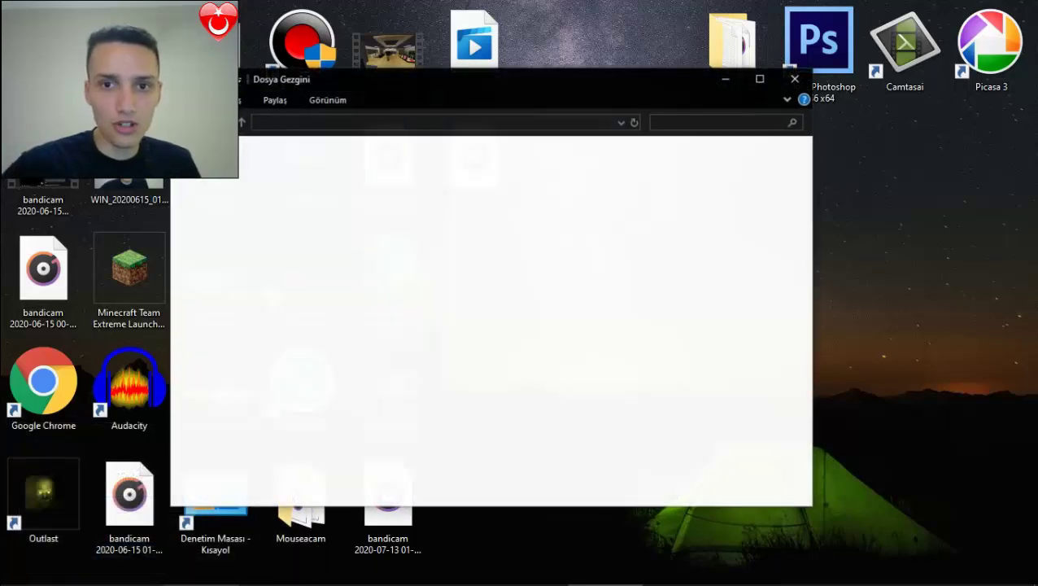
click(550, 306)
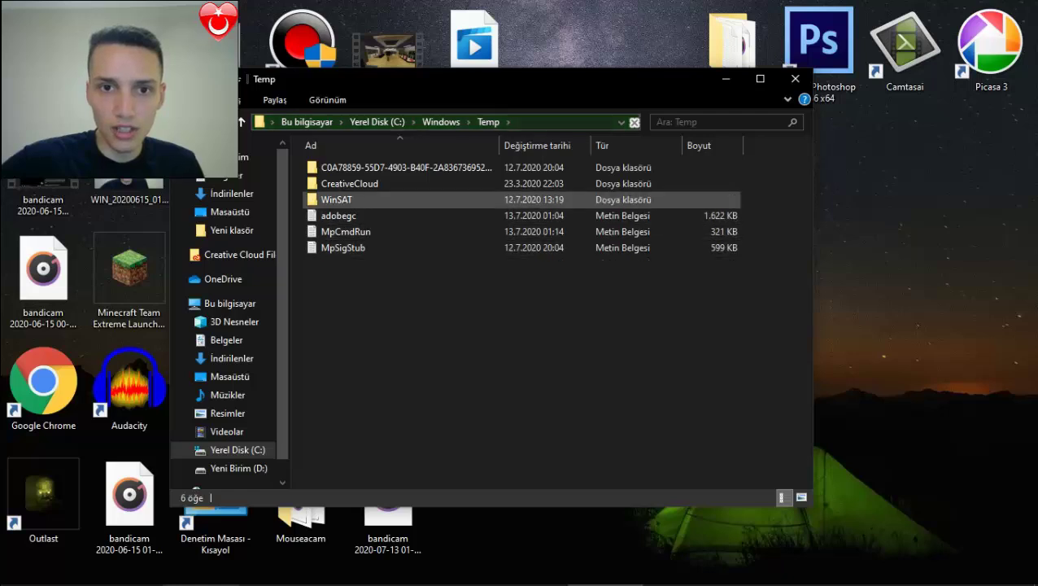
click(349, 183)
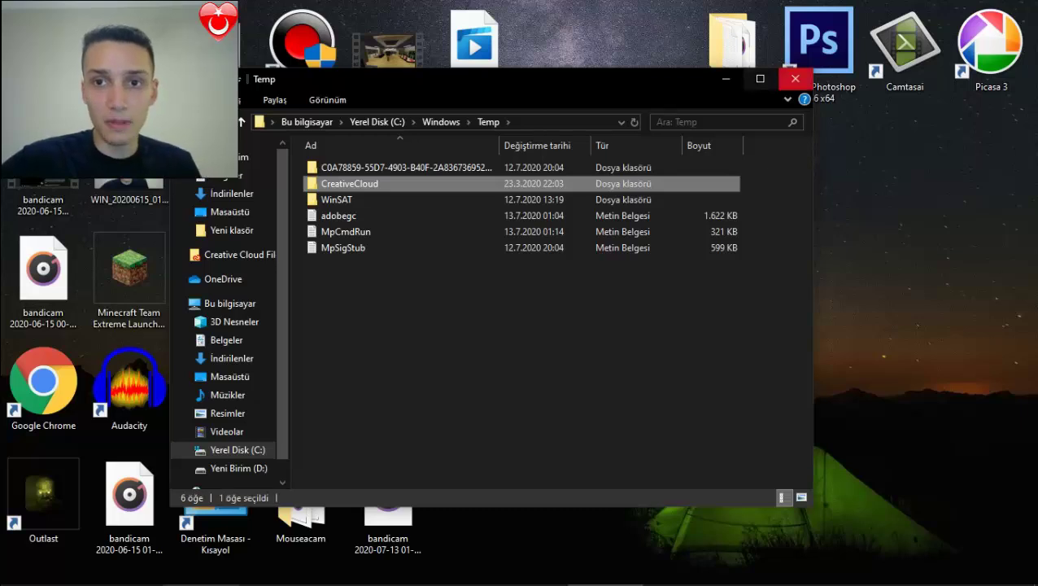
click(794, 78)
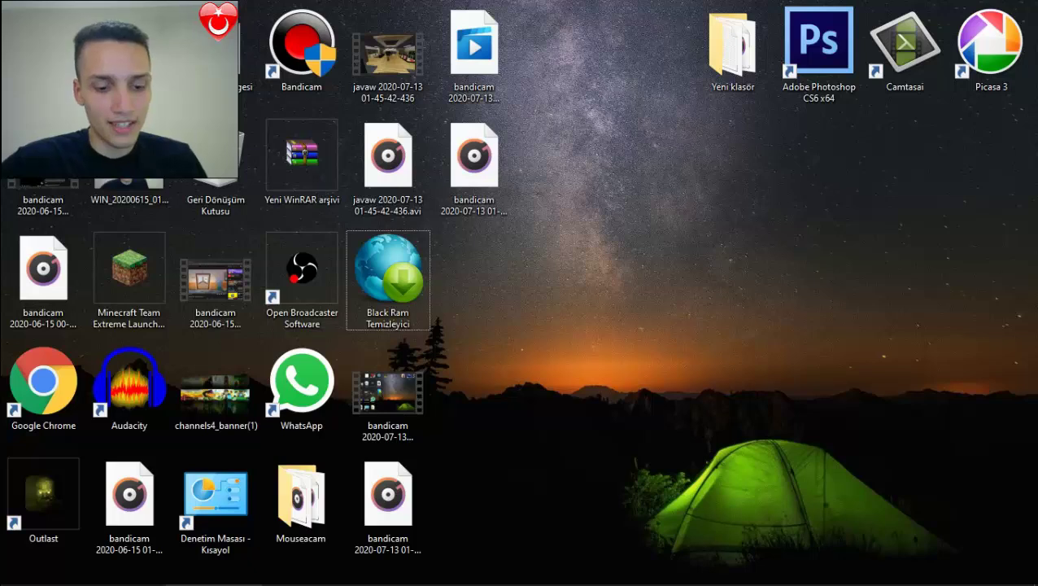
Run recent to open the Recent folder and look through its shortcuts.
key(super+r)
text(recent)
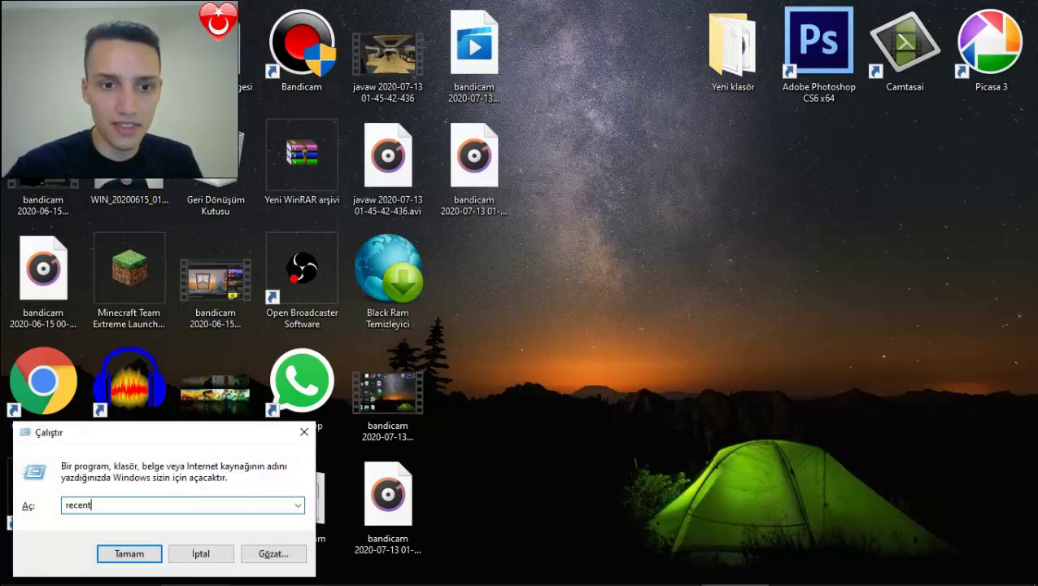
key(Return)
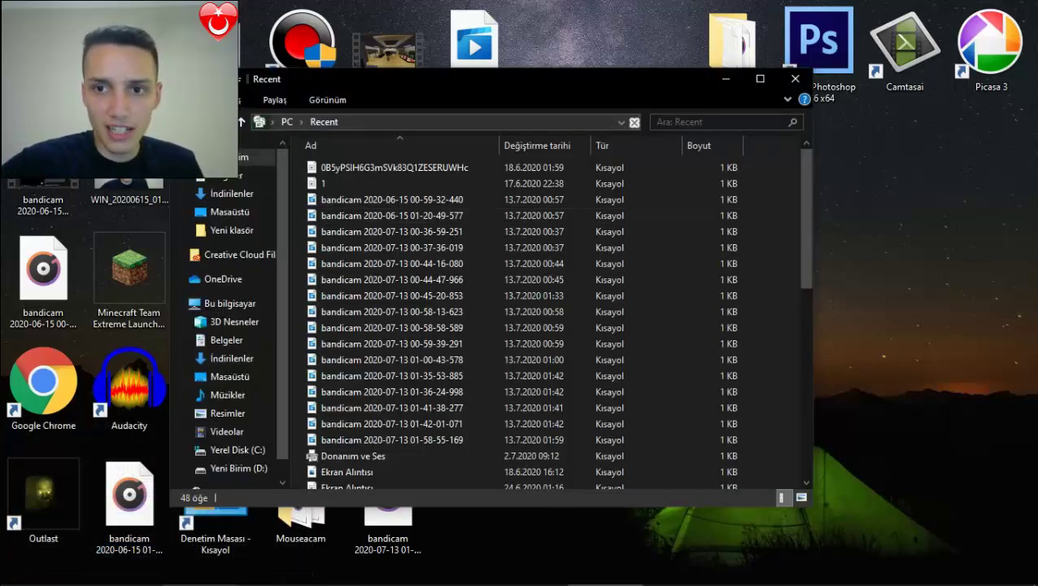
drag(805, 271, 805, 362)
click(392, 223)
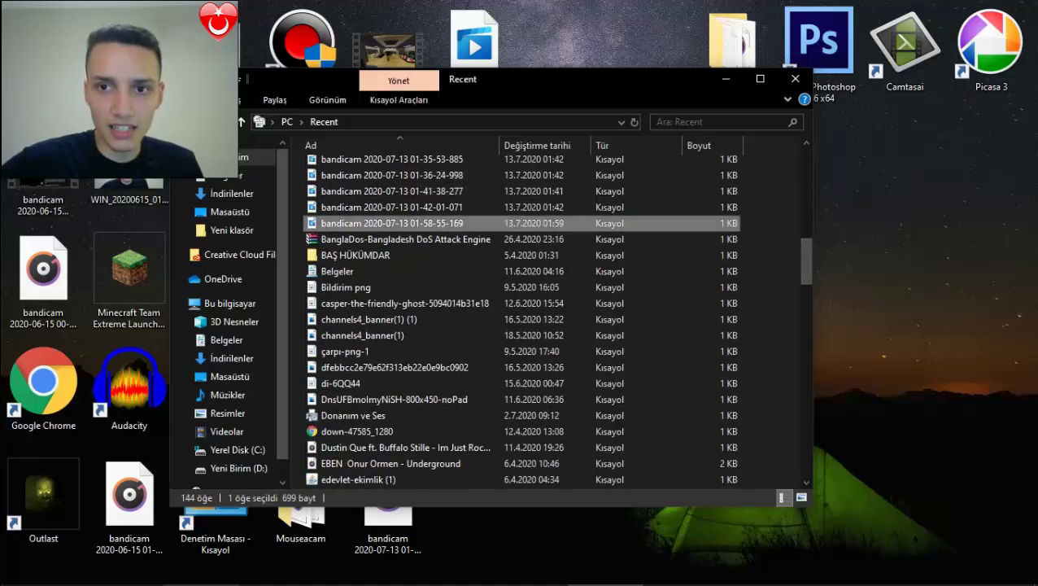
drag(805, 261, 805, 166)
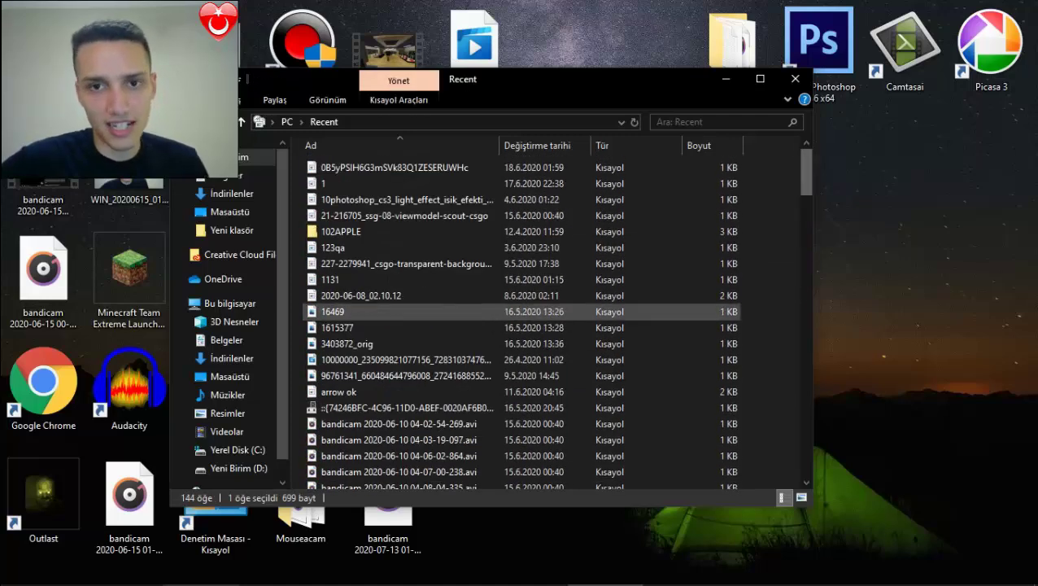
Delete all shortcuts in the Recent folder and close the folder.
click(392, 311)
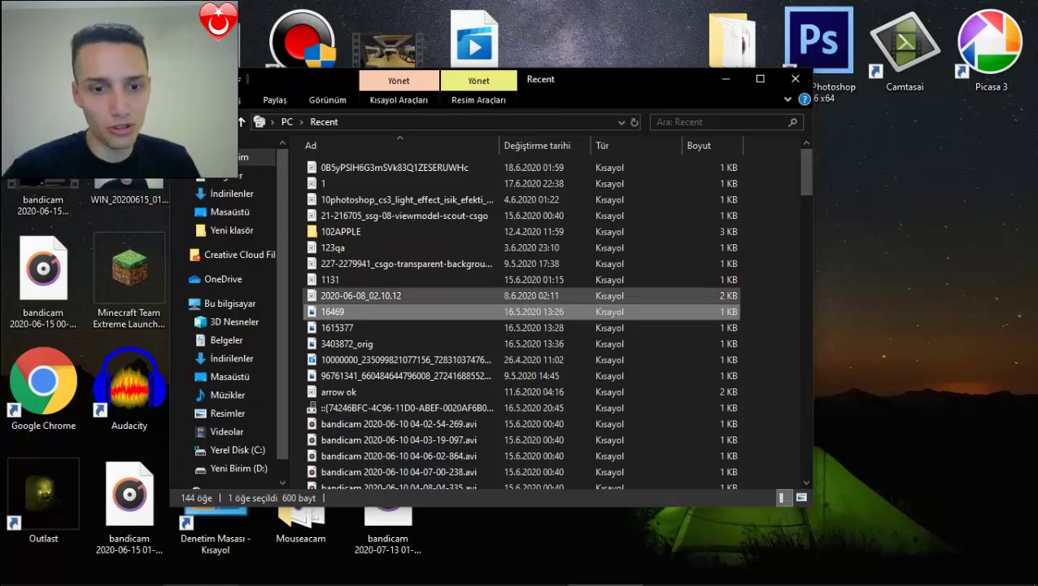
key(ctrl+a)
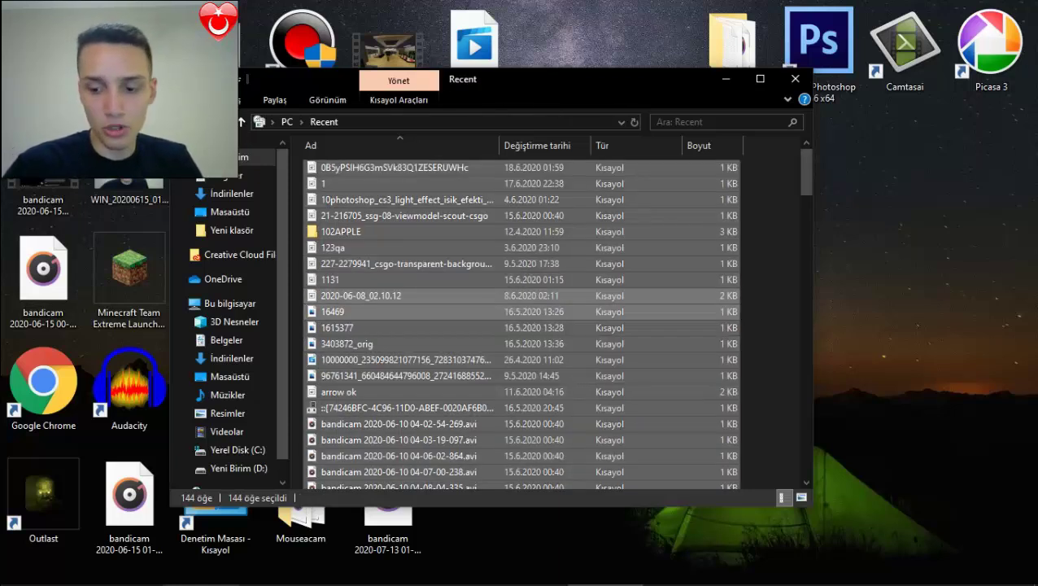
key(Delete)
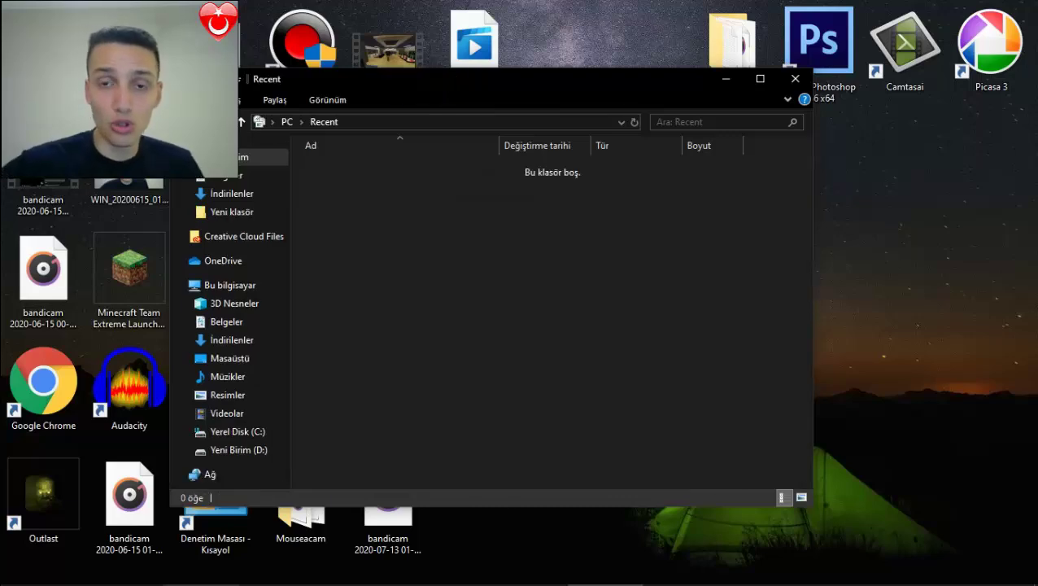
click(795, 78)
Open the properties of Yerel Disk (C:) from Bu bilgisayar and start Disk Cleanup for the drive.
key(super+e)
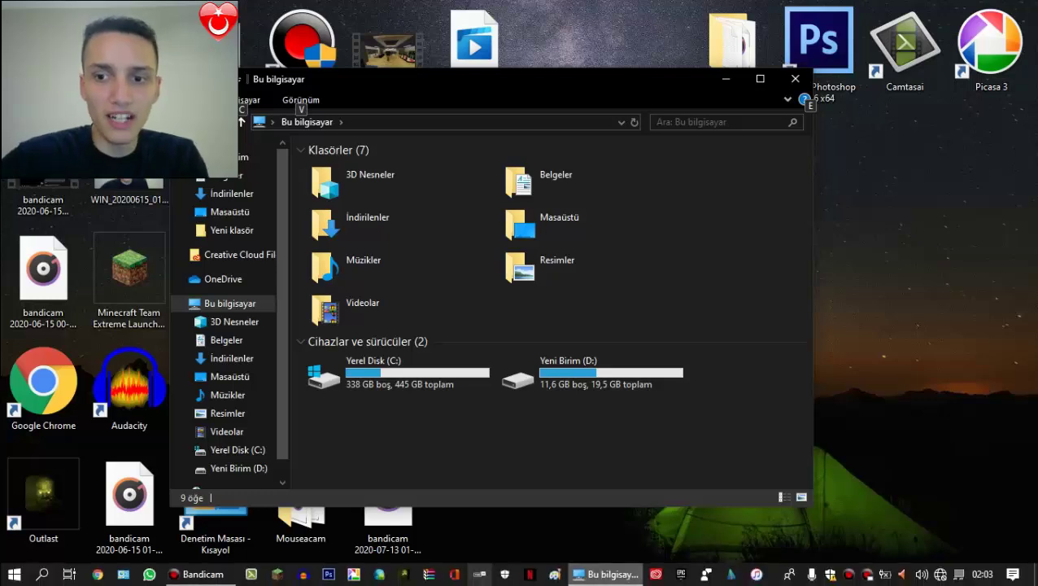
key(alt)
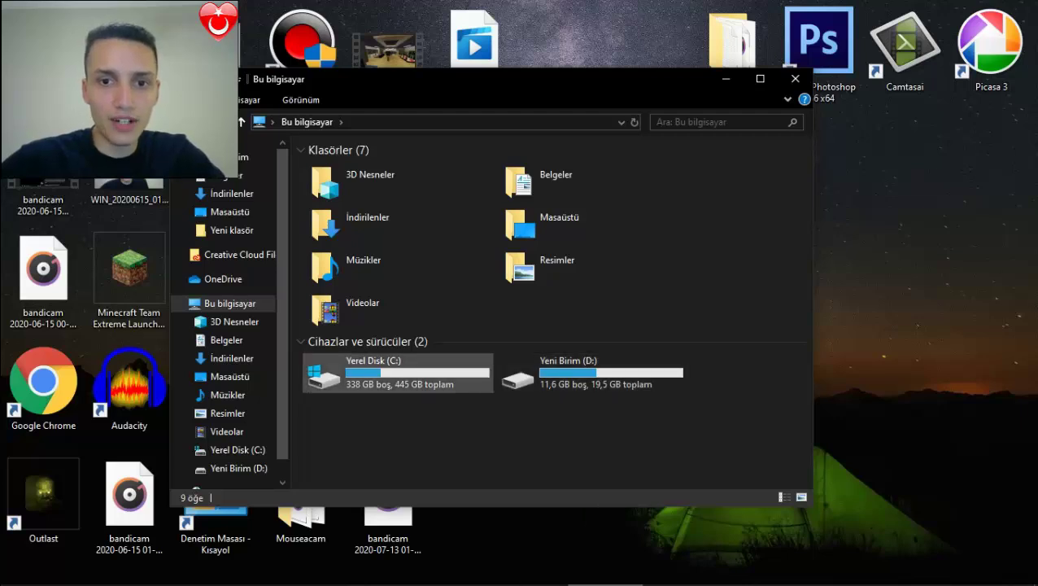
click(397, 372)
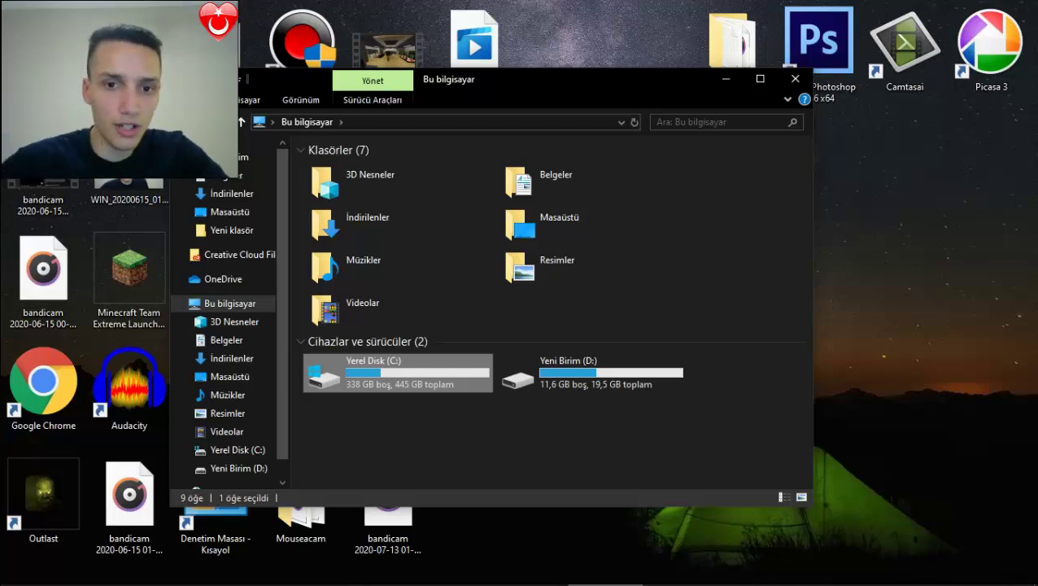
right_click(399, 372)
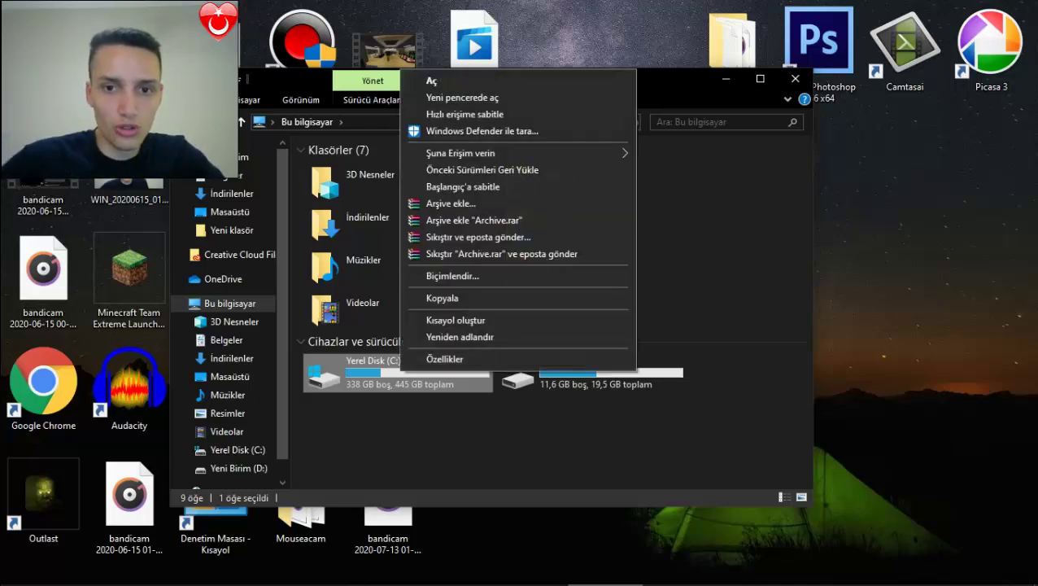
click(419, 363)
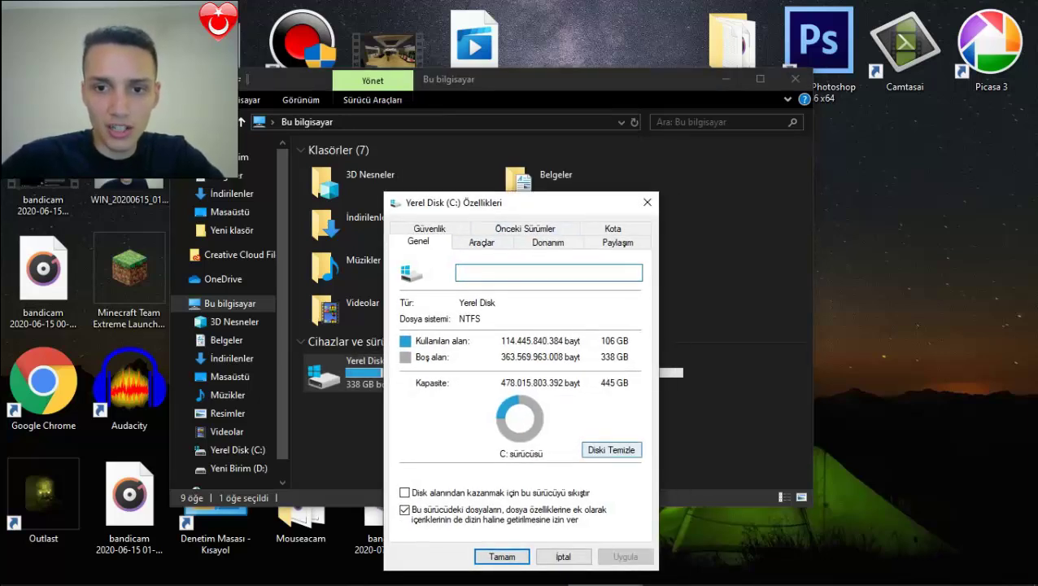
click(611, 449)
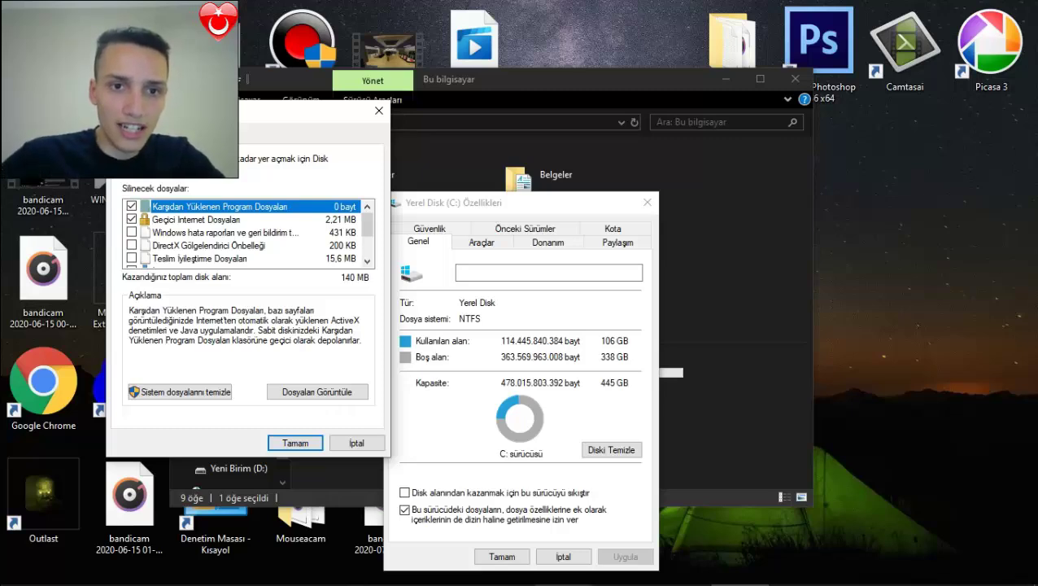
Mark the remaining cleanup categories, including İndirilenler and Geri Dönüşüm Kutusu, and permanently delete the files on drive C:.
click(130, 232)
click(131, 244)
scroll(248, 232, down, 1)
click(131, 219)
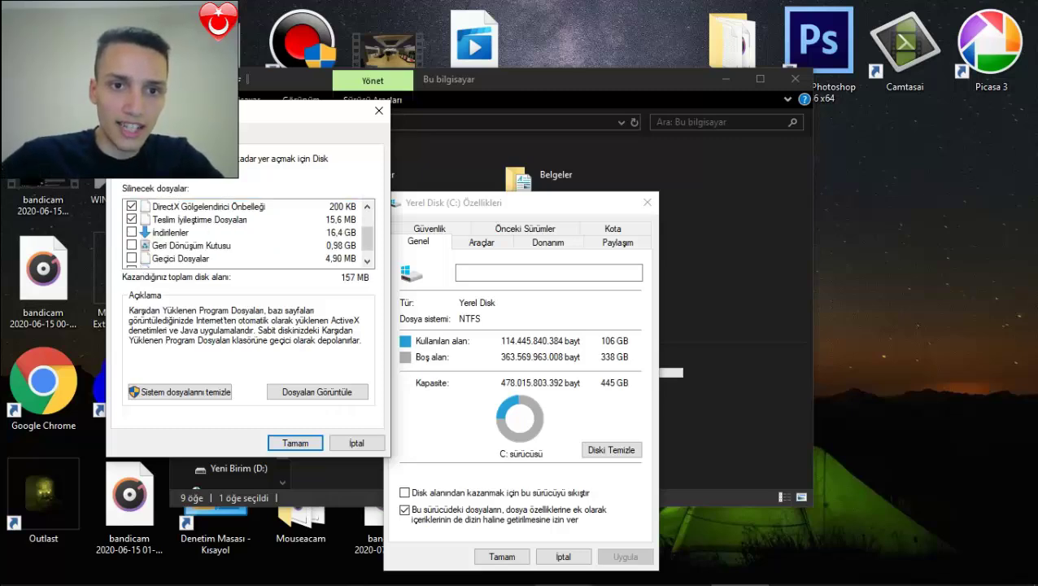
click(132, 232)
click(132, 245)
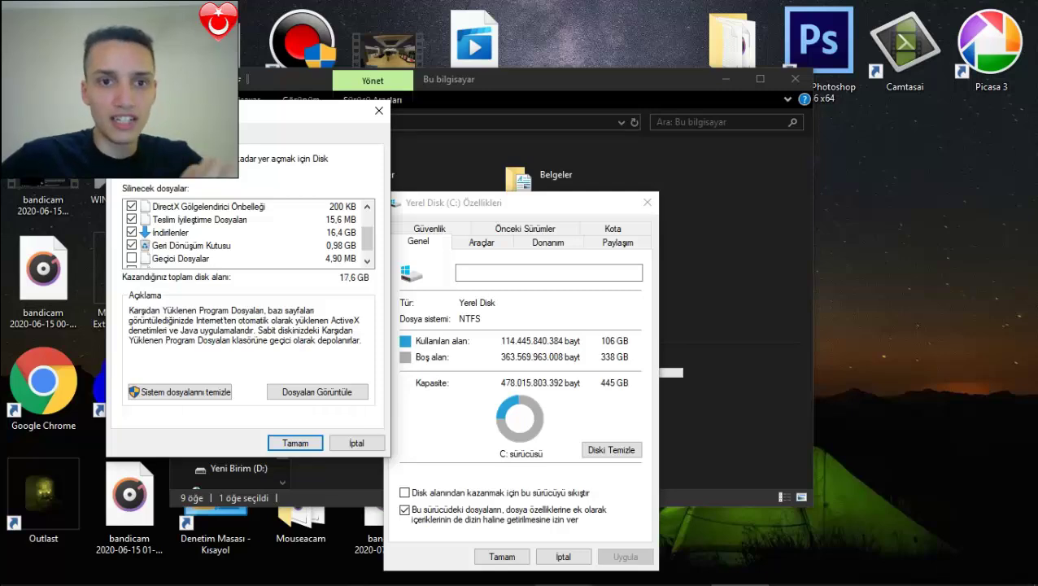
scroll(244, 232, down, 1)
click(132, 244)
scroll(248, 232, up, 2)
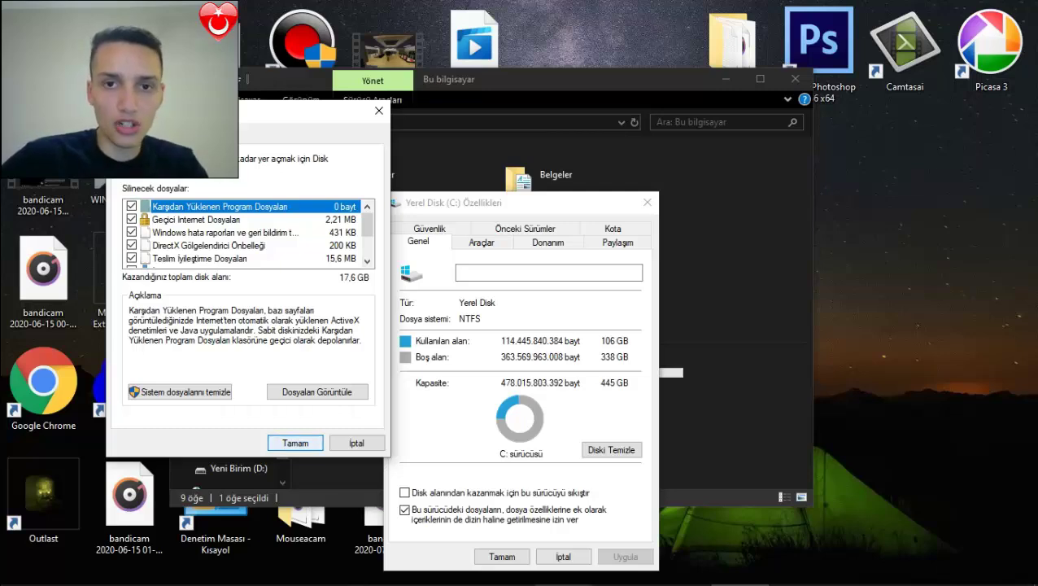
click(296, 442)
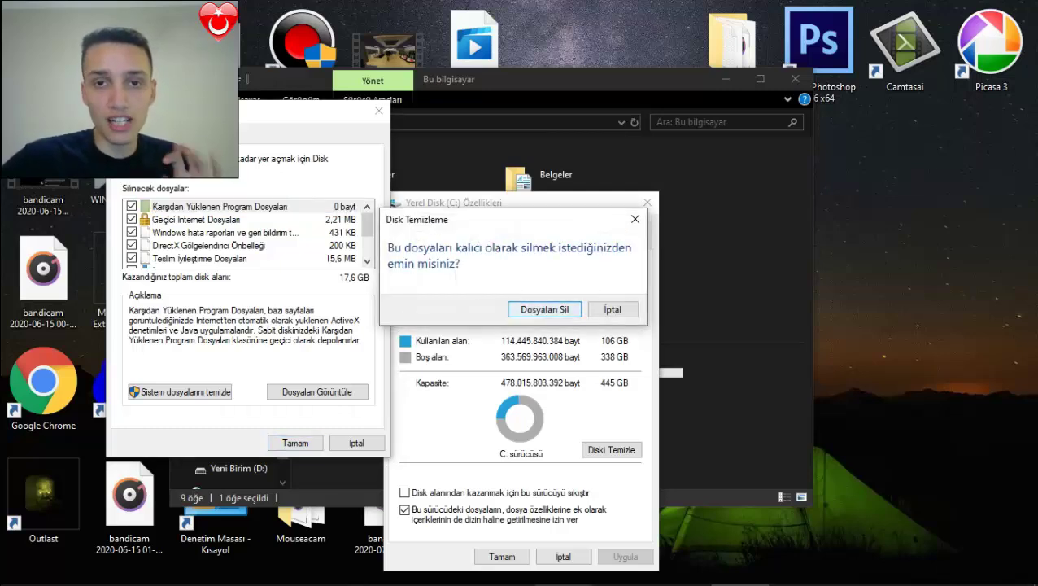
key(Return)
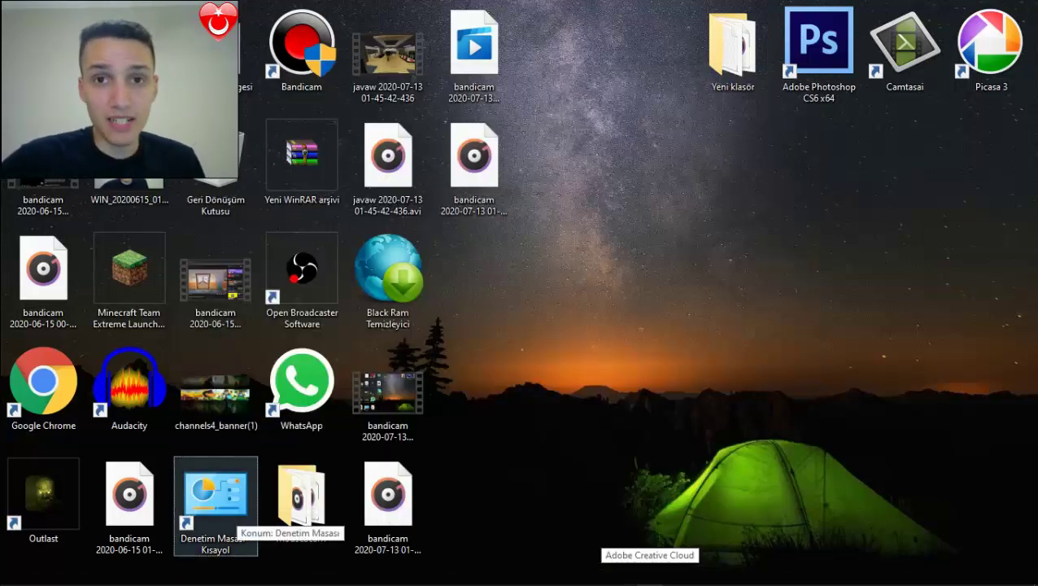
Open the Performance Options through Control Panel's Sistem page and the advanced system properties.
double_click(224, 505)
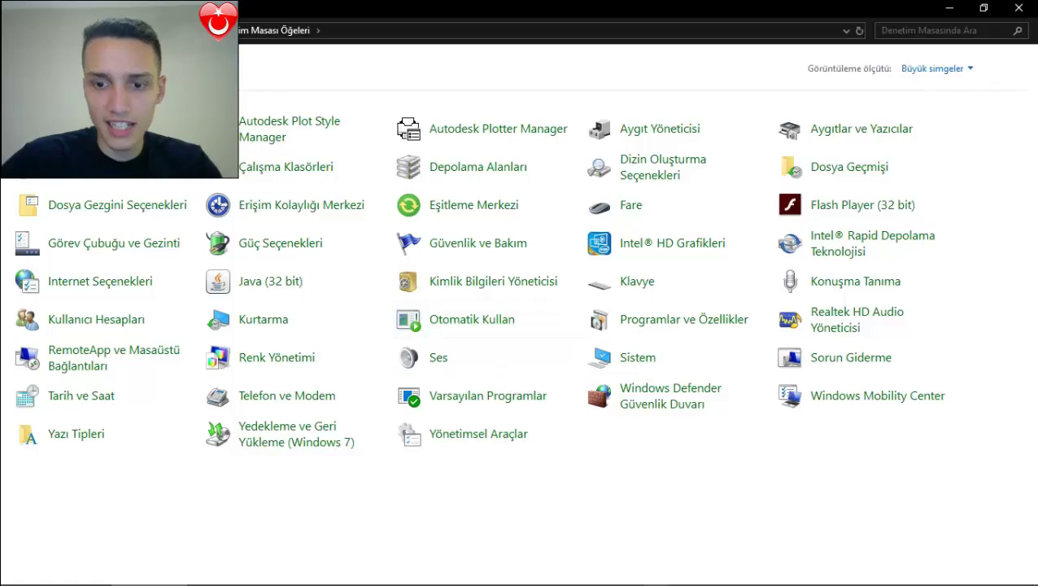
click(637, 357)
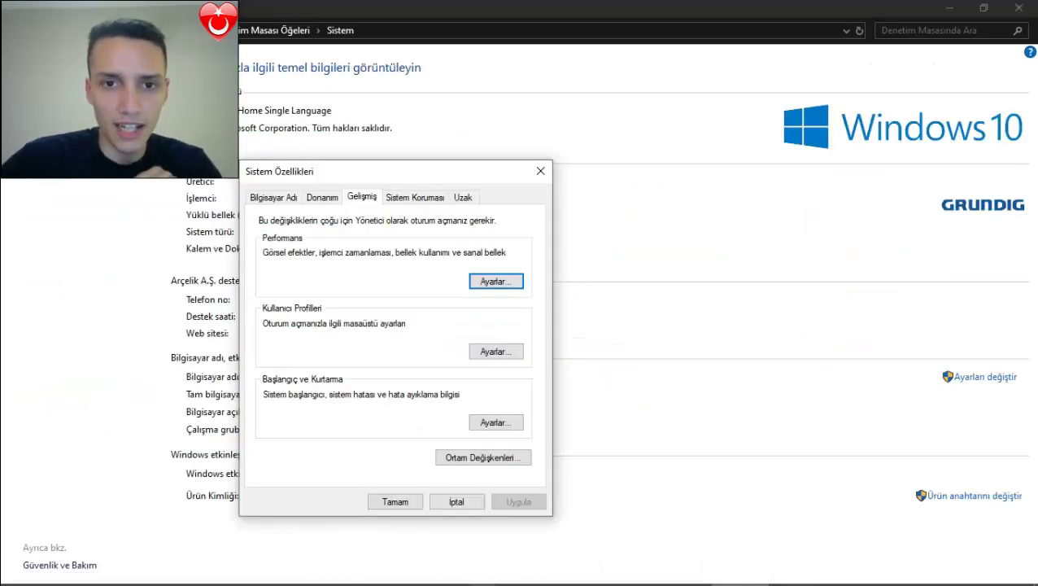
click(274, 197)
click(362, 196)
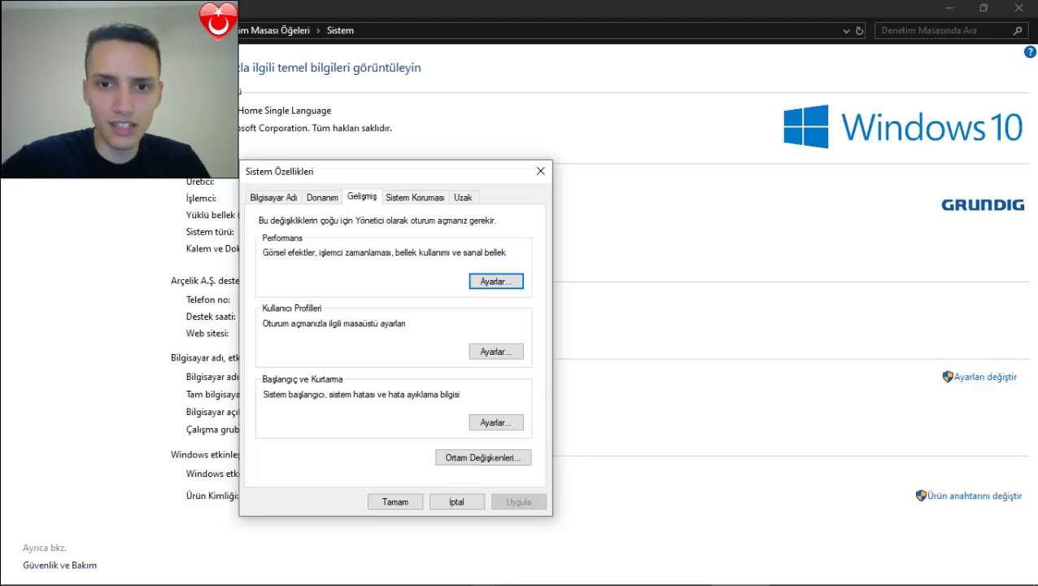
click(496, 281)
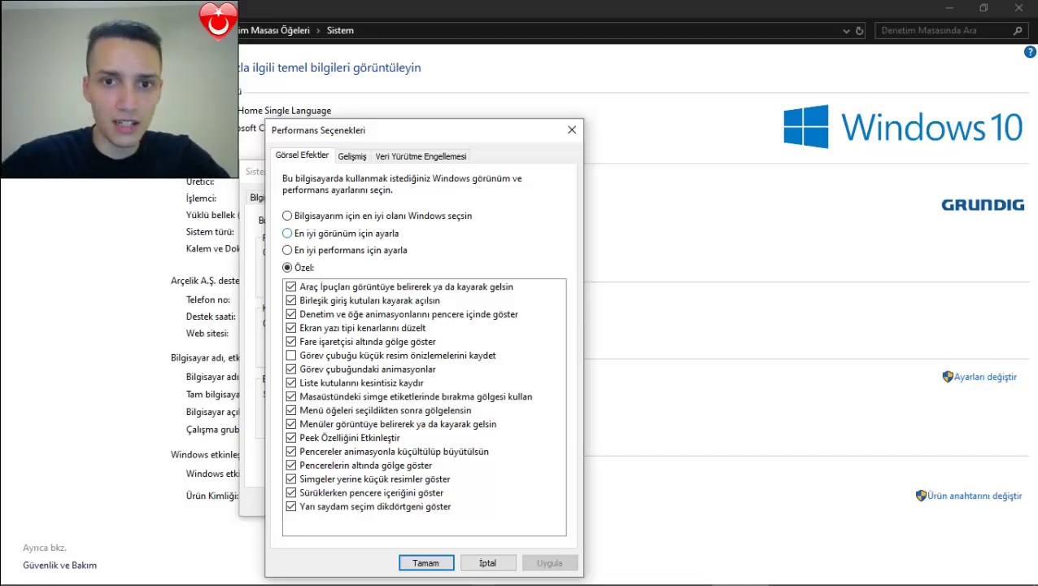
Clear all visual effects with the En iyi performans için ayarla preset, switch to Özel, and return to the desktop.
click(287, 249)
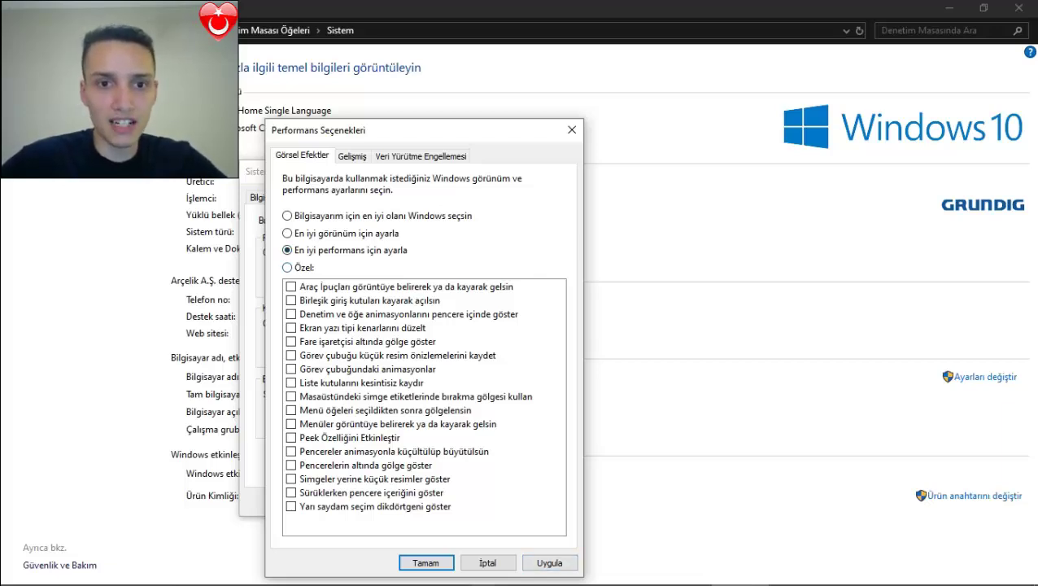
click(288, 266)
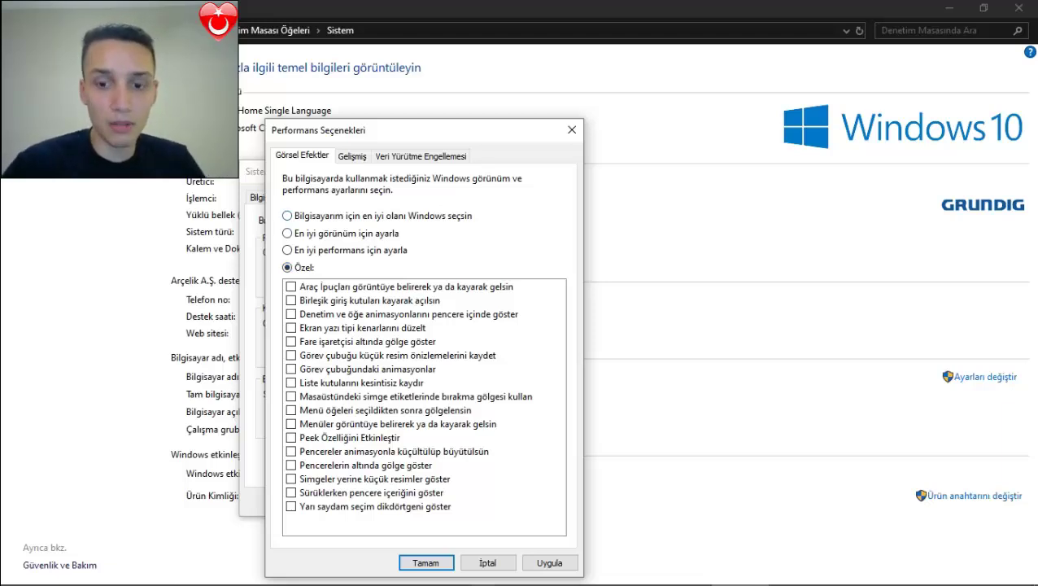
key(super+d)
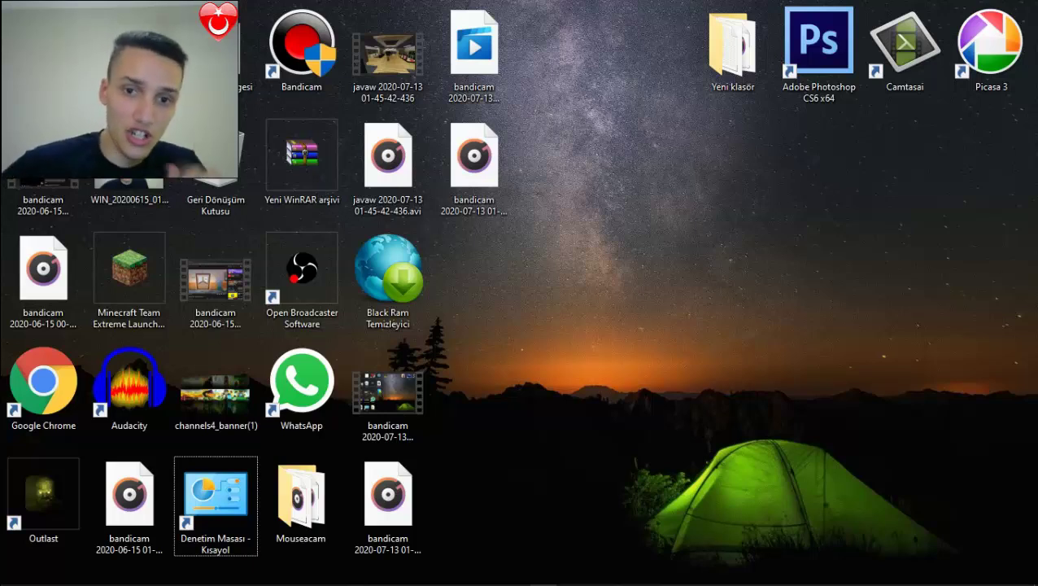
Launch Black Ram Temizleyici, load and select all running processes, activate the RAM cleaning, and dismiss its message.
click(387, 280)
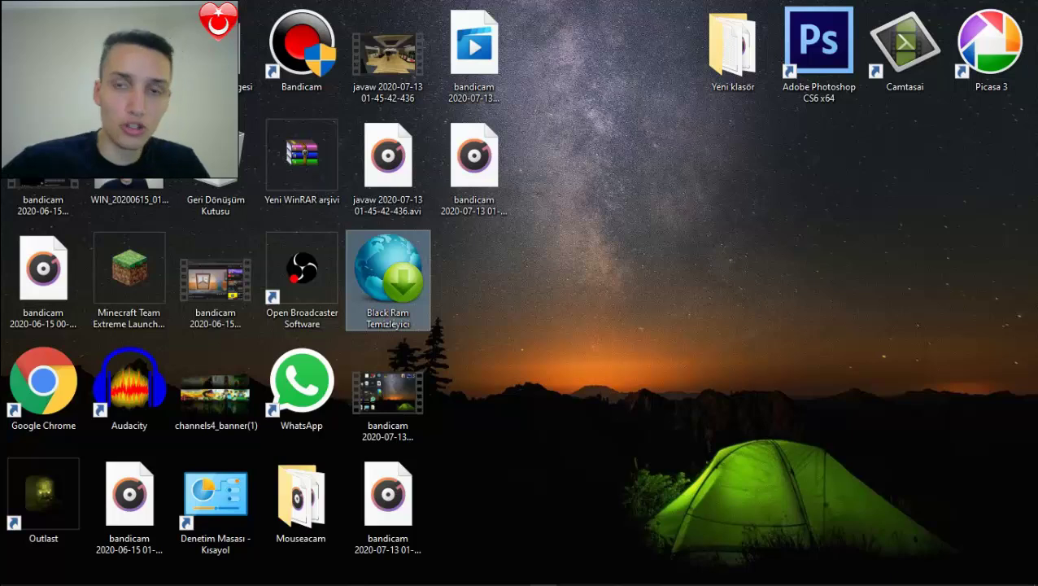
key(Return)
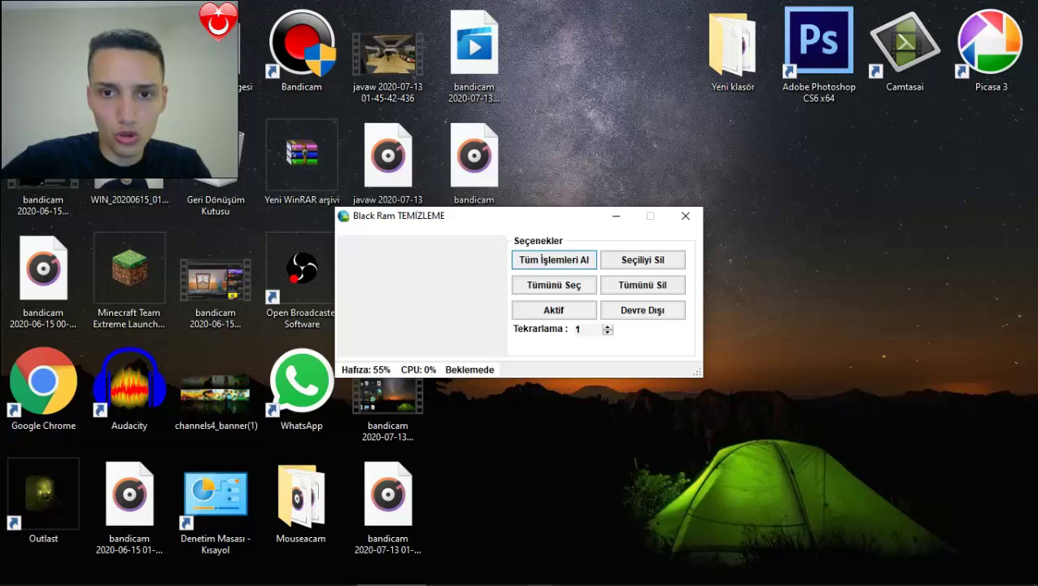
click(554, 260)
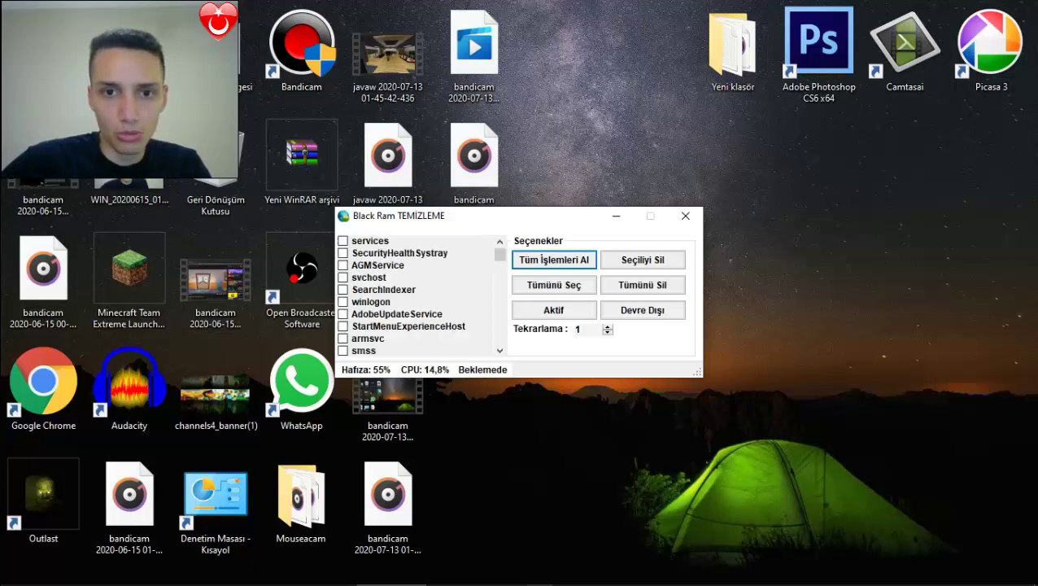
click(554, 285)
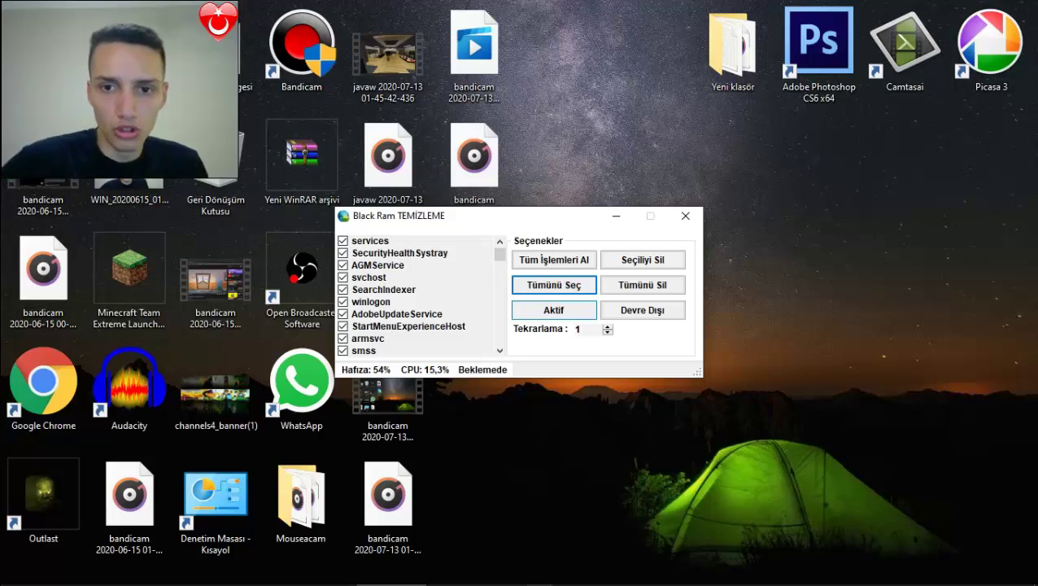
click(553, 310)
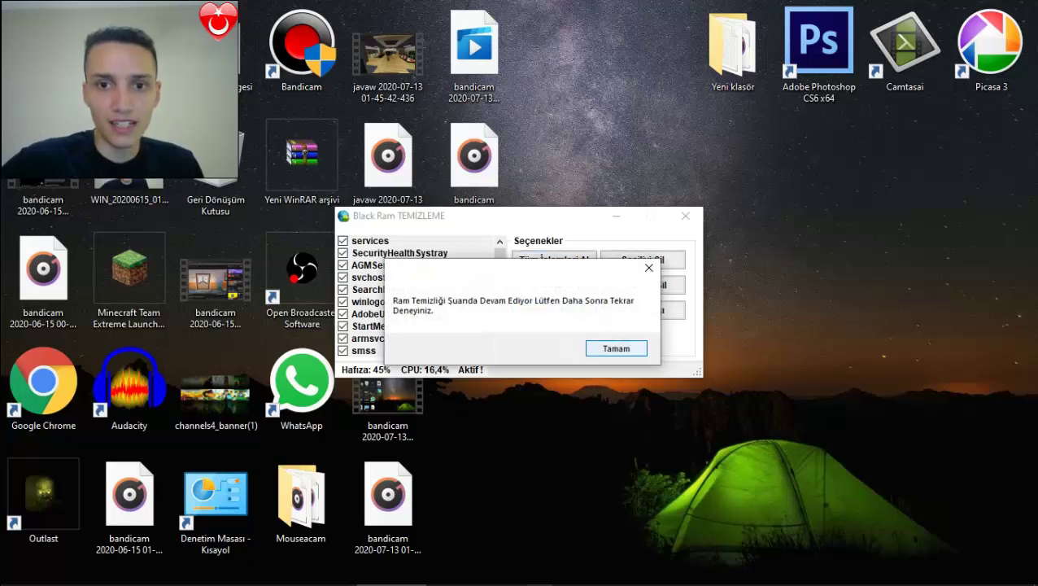
key(Return)
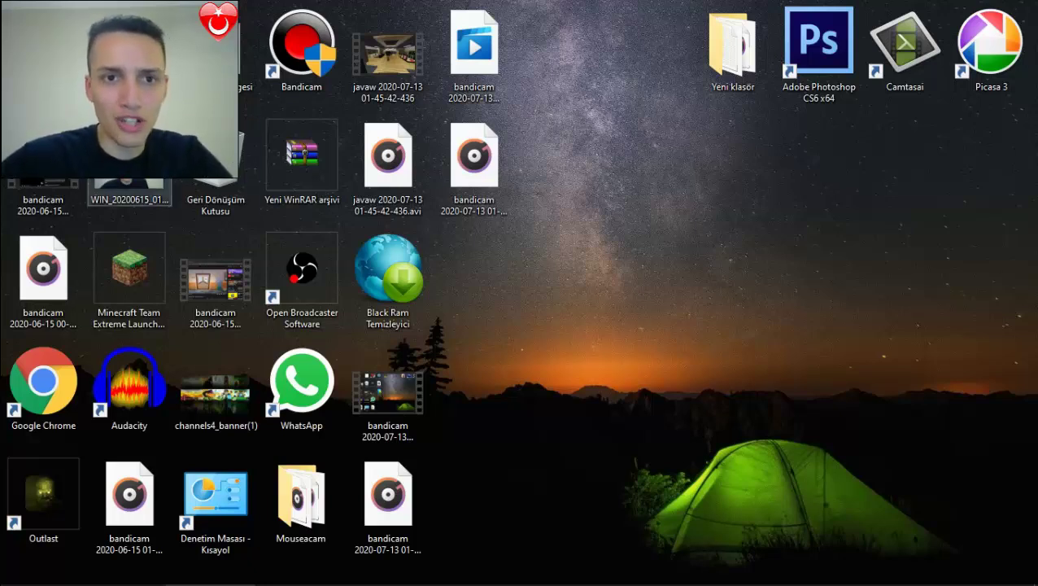
click(129, 195)
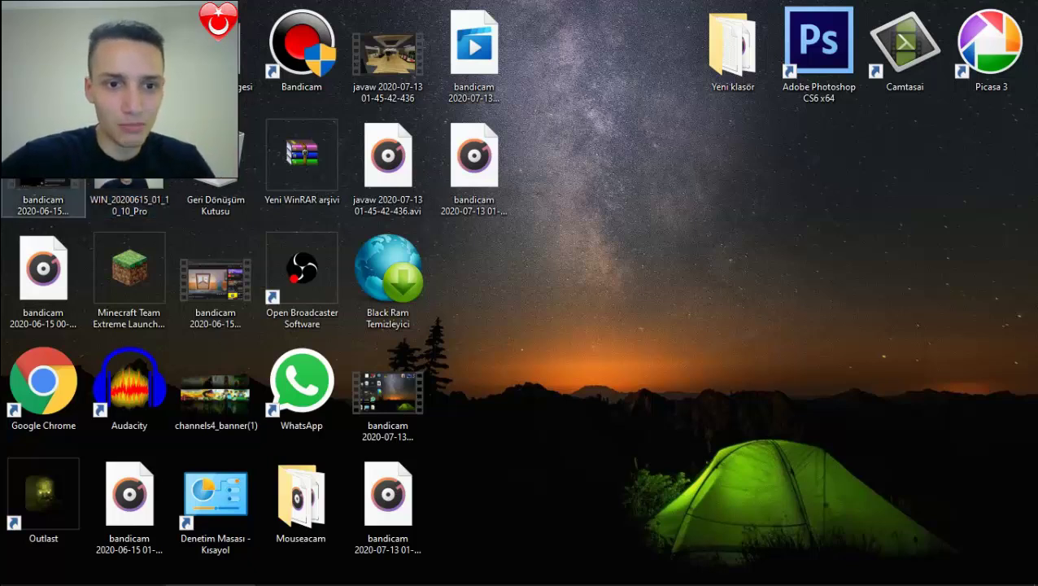
click(43, 496)
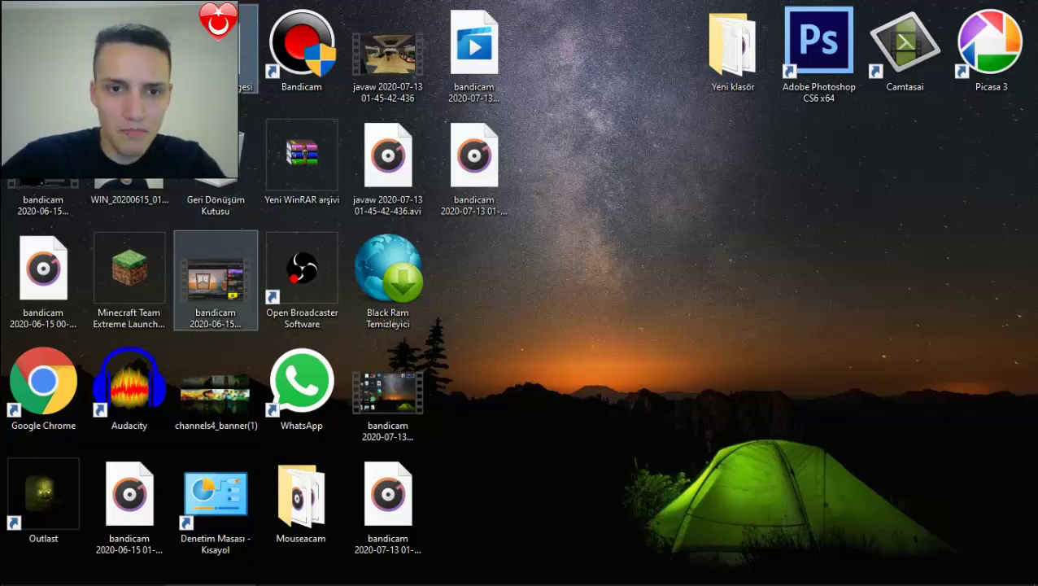
click(215, 281)
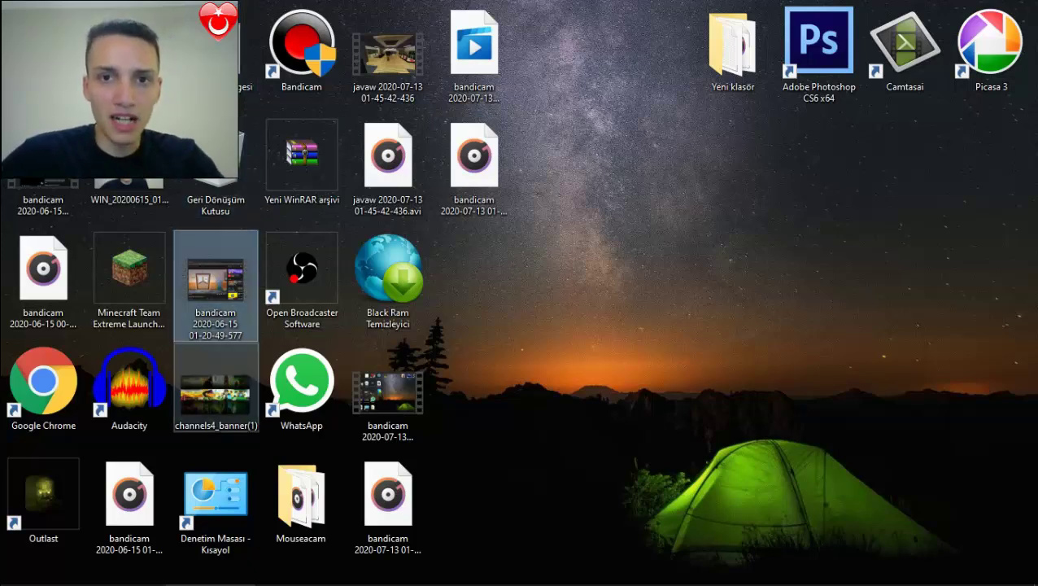
click(216, 388)
click(216, 504)
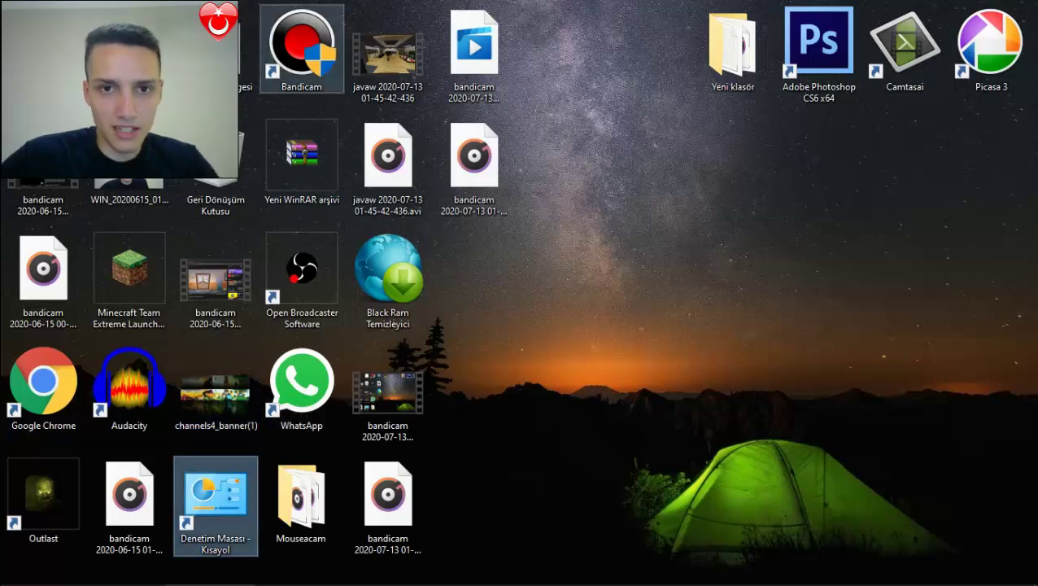
click(301, 48)
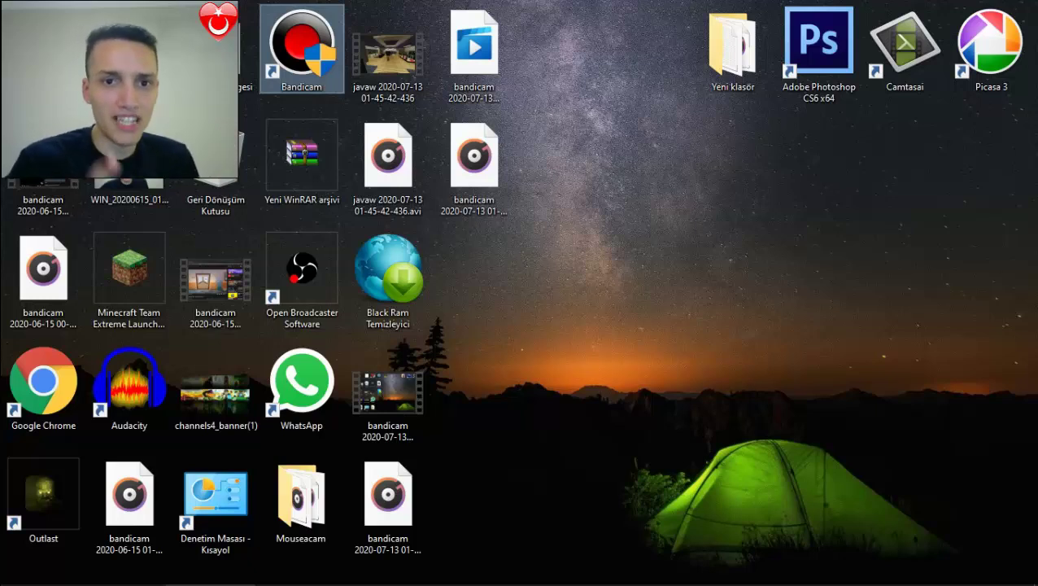
click(301, 279)
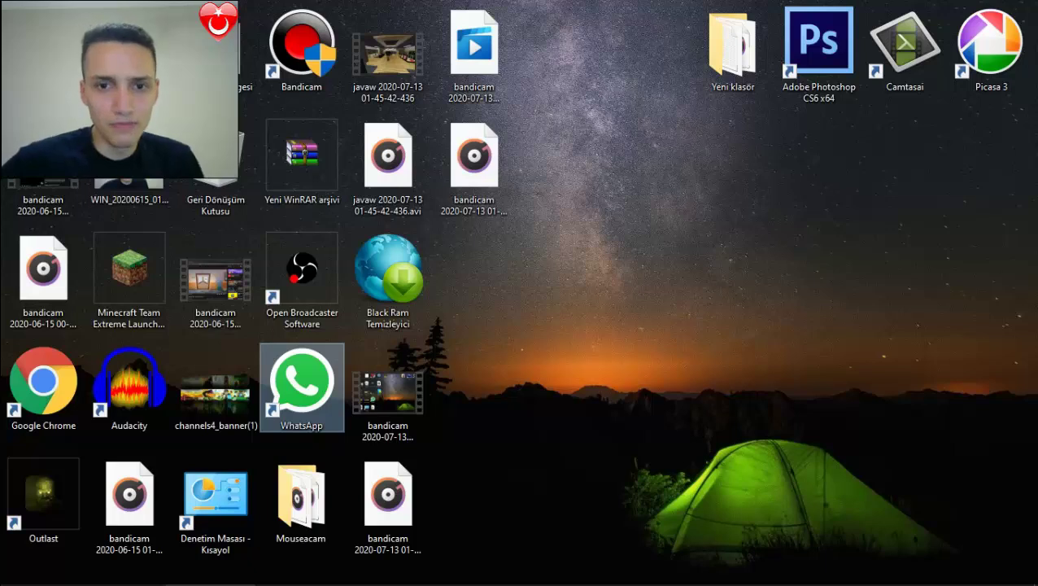
click(387, 276)
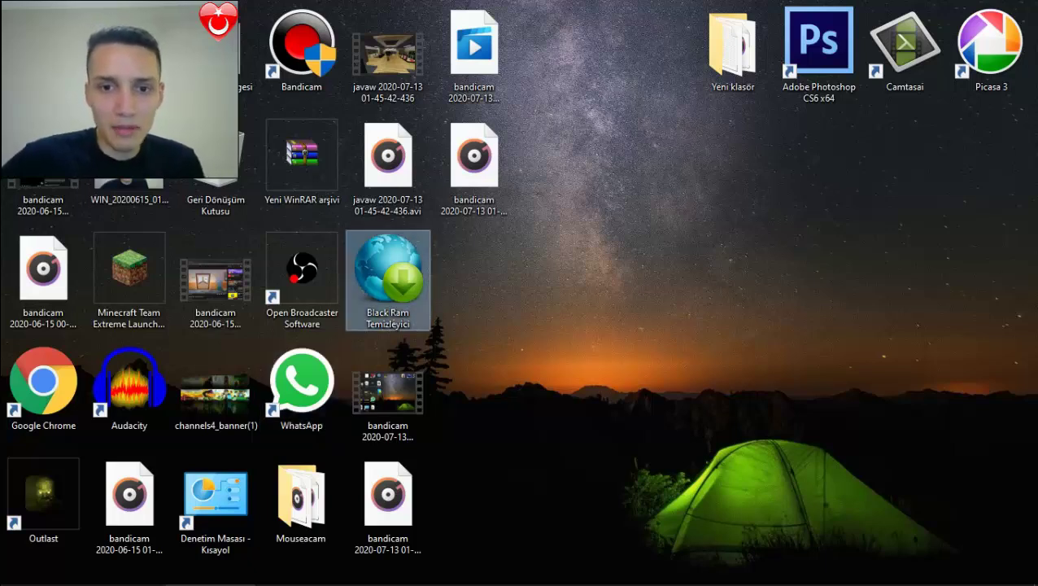